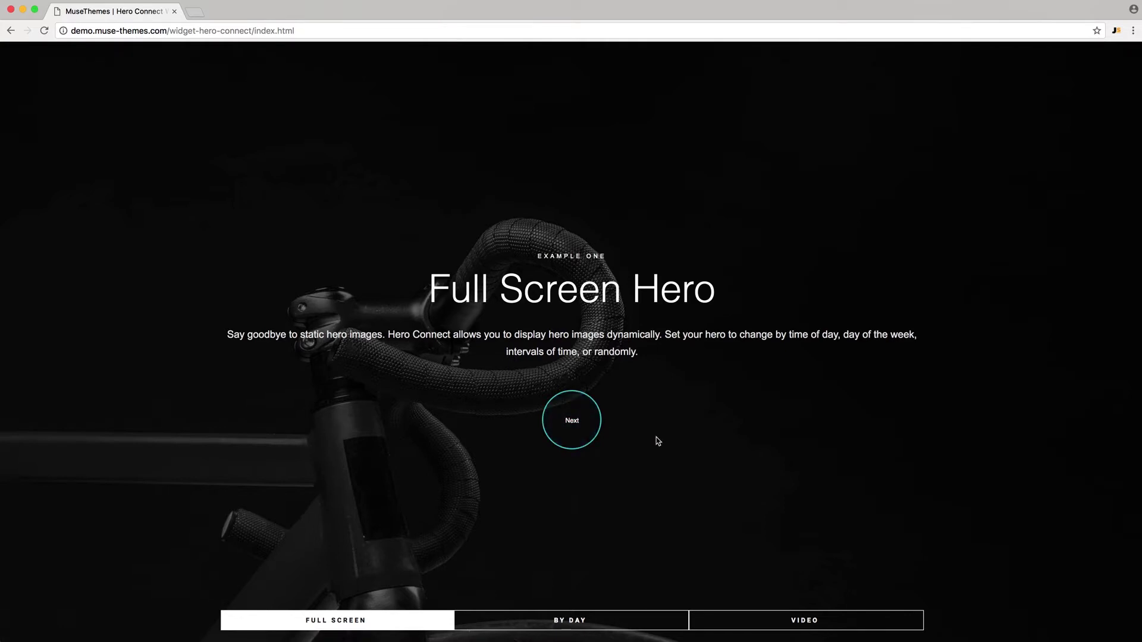
- Scroll back up the Hero Connect demo page
{"action": "scroll", "coordinate": [614, 531], "scroll_direction": "up", "scroll_amount": 1}
- View the BY DAY 'Happy Tuesday' demo, then the VIDEO hero example
{"action": "left_click", "coordinate": [578, 619]}
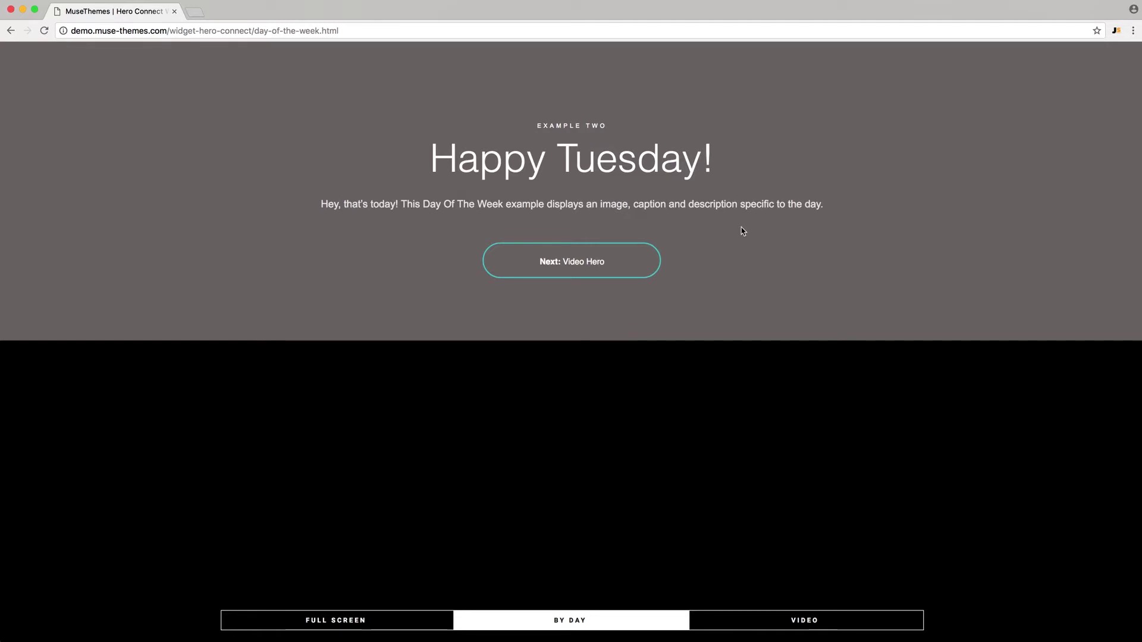
{"action": "left_click", "coordinate": [778, 623]}
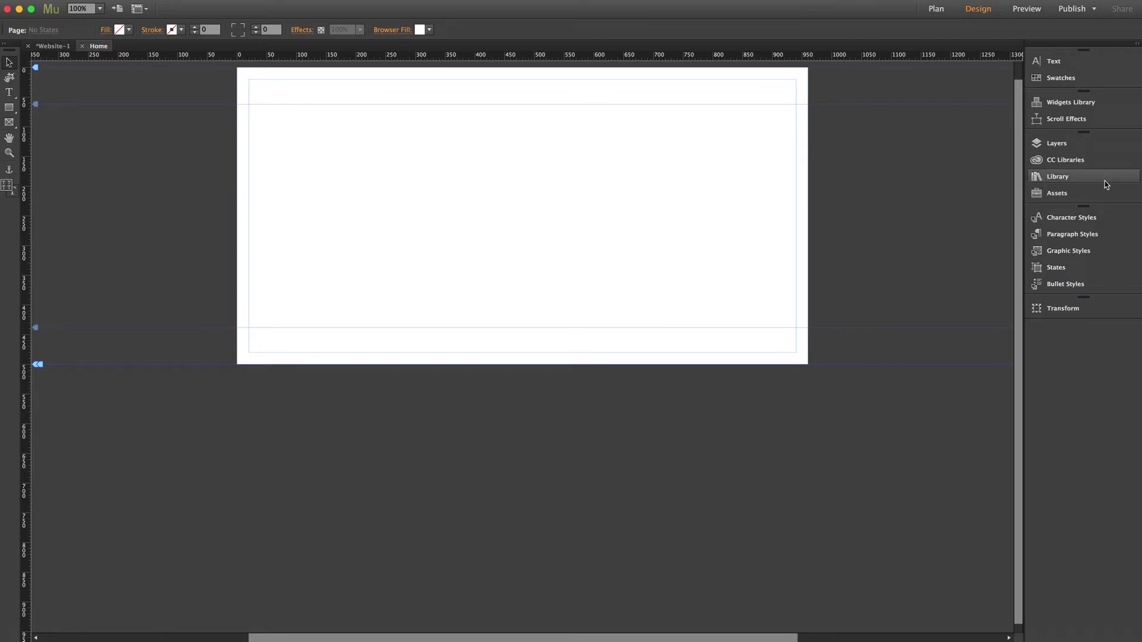
- Drag the Hero Connect widget from the Library onto the Home page, then close the Library
{"action": "left_click", "coordinate": [1105, 179]}
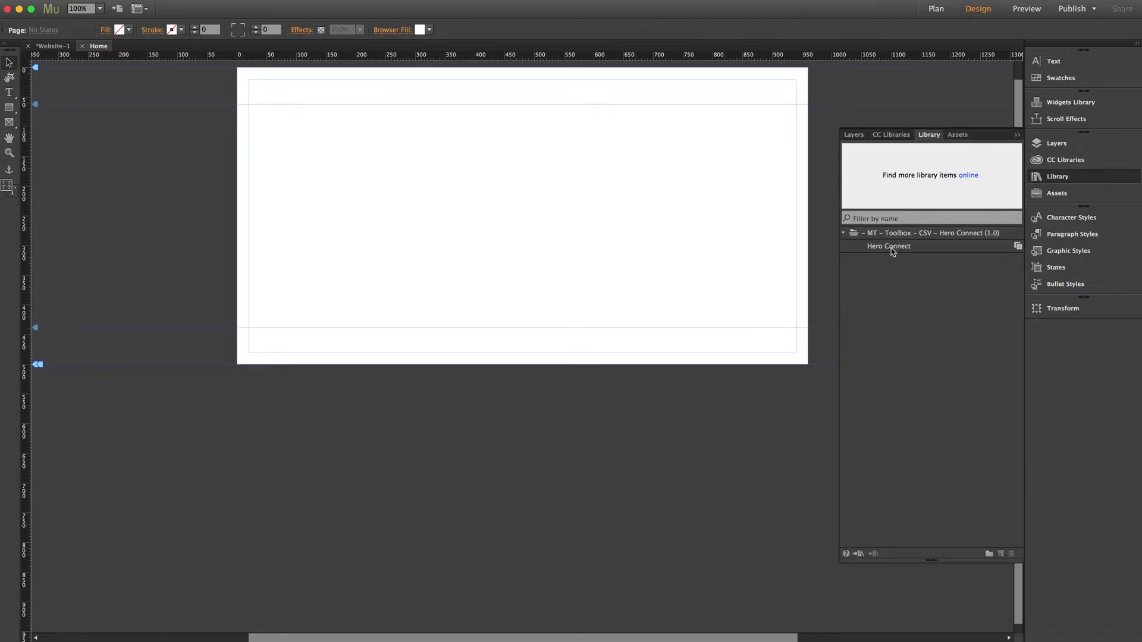
{"action": "left_click_drag", "start_coordinate": [891, 248], "coordinate": [249, 121]}
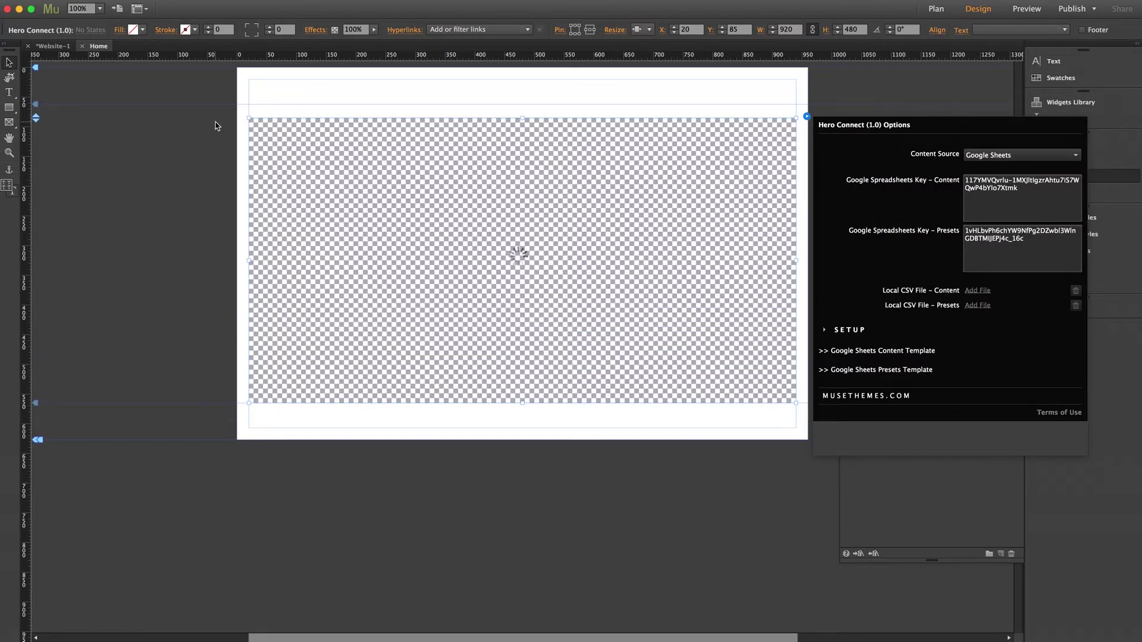
{"action": "left_click", "coordinate": [215, 123]}
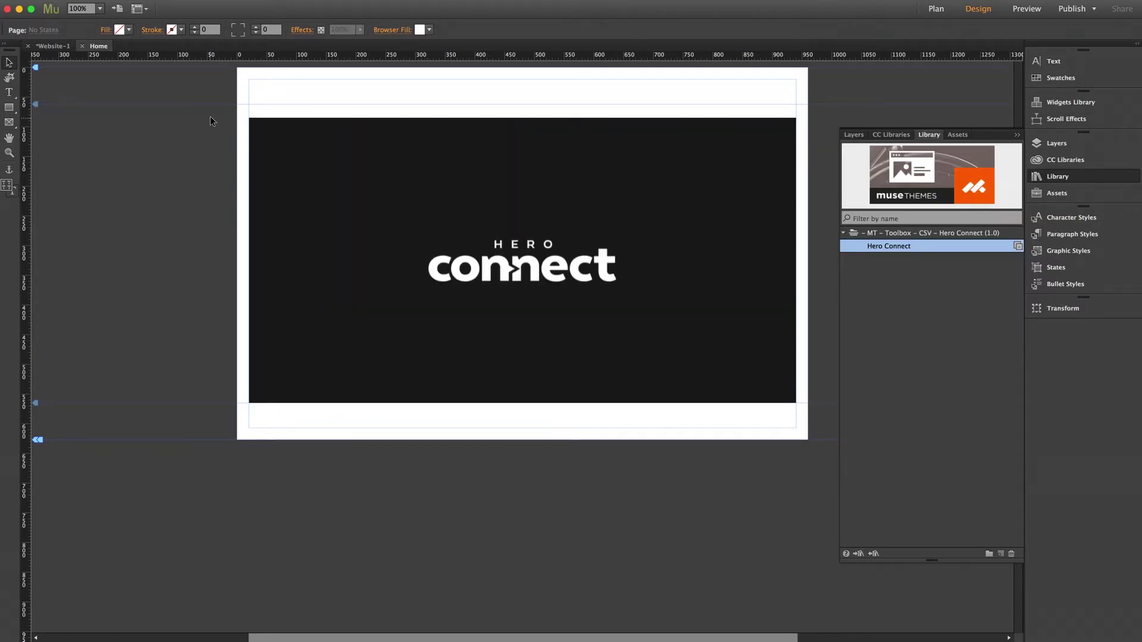
{"action": "left_click", "coordinate": [1070, 179]}
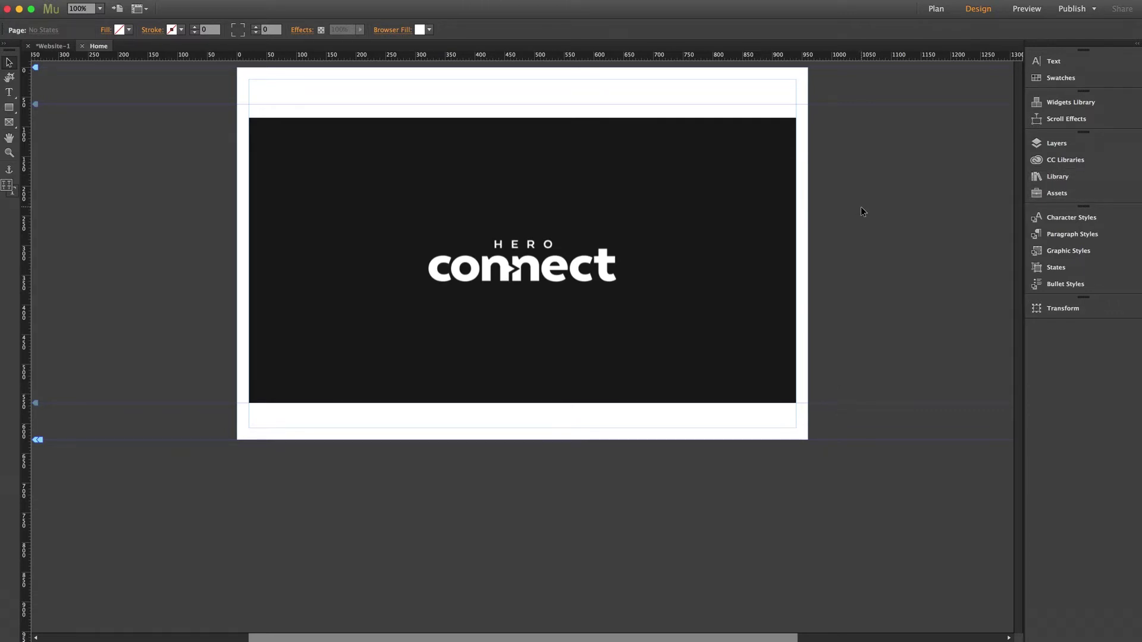
{"action": "left_click", "coordinate": [788, 187]}
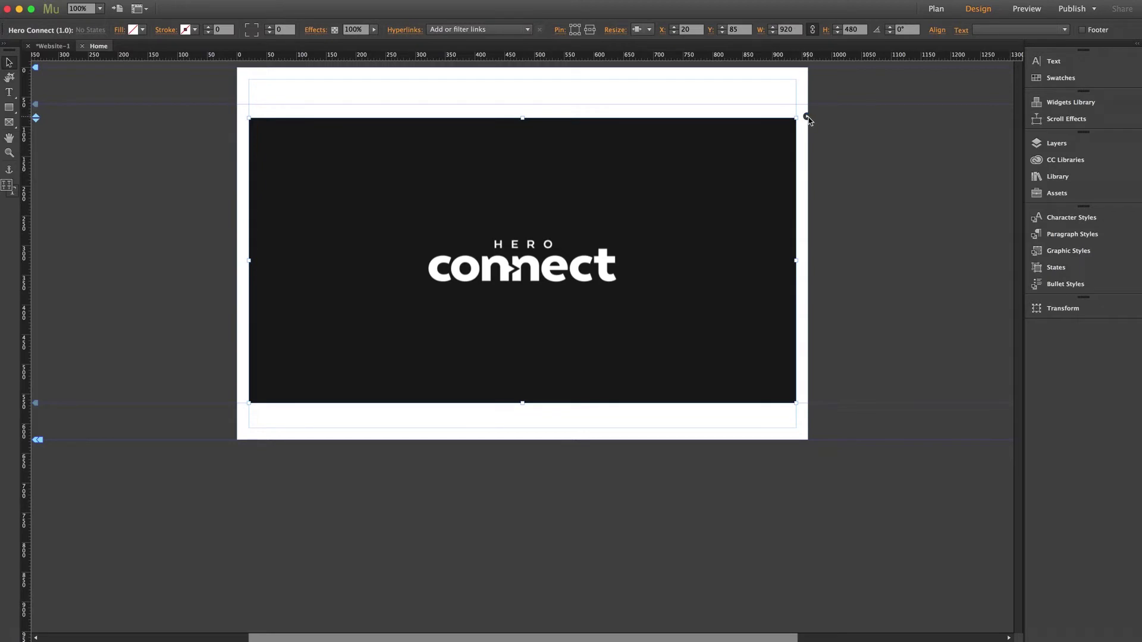
{"action": "left_click", "coordinate": [807, 118]}
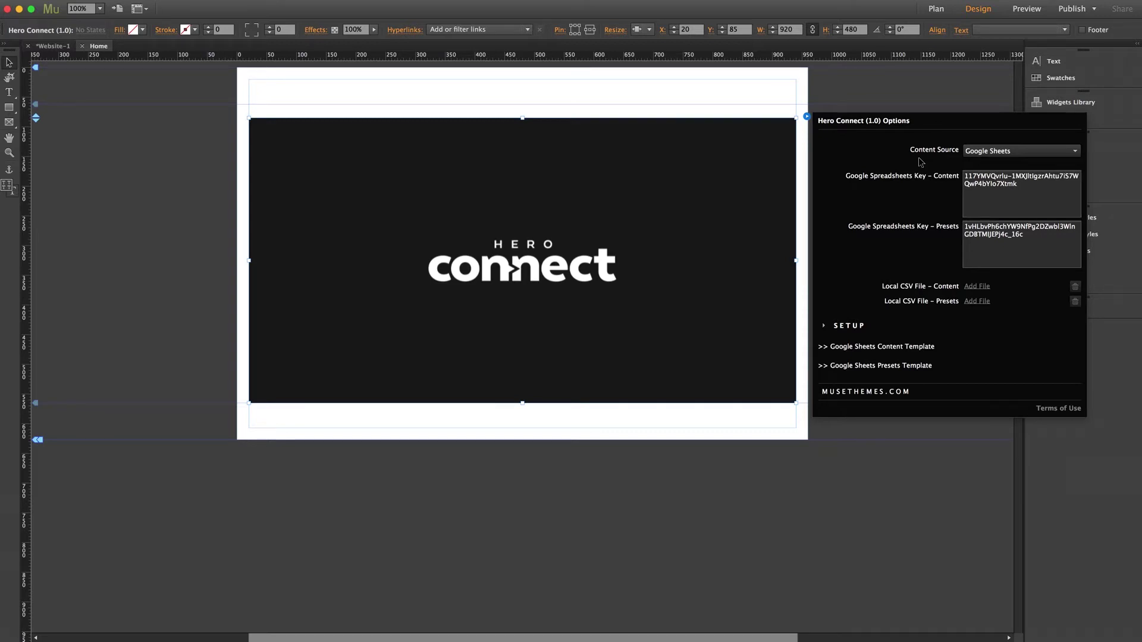
{"action": "left_click", "coordinate": [995, 153]}
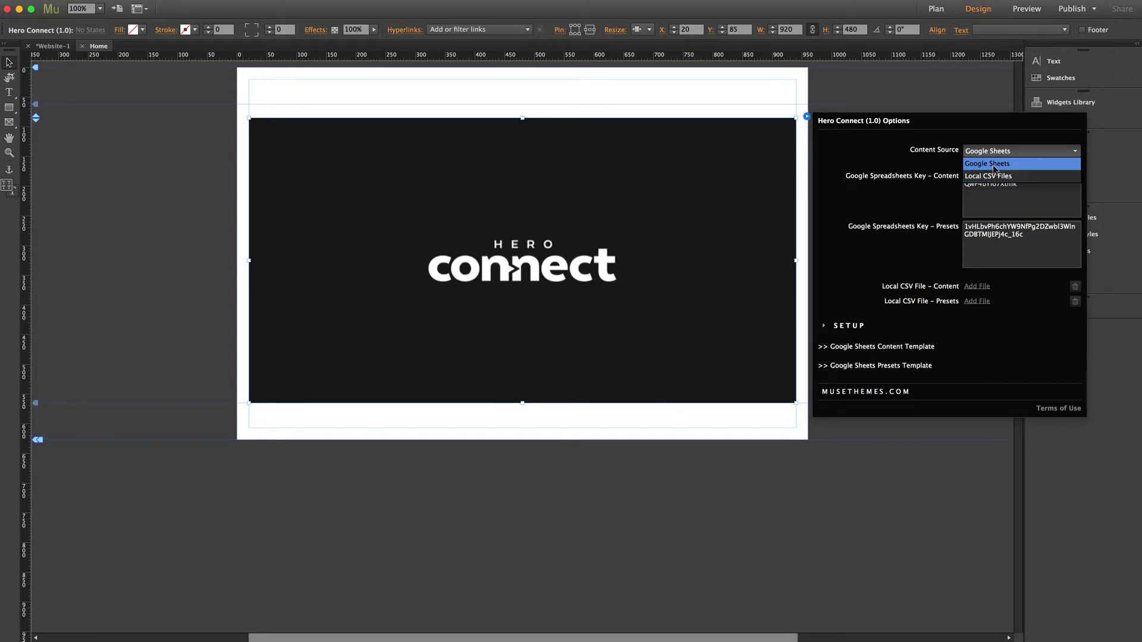
{"action": "left_click", "coordinate": [994, 153]}
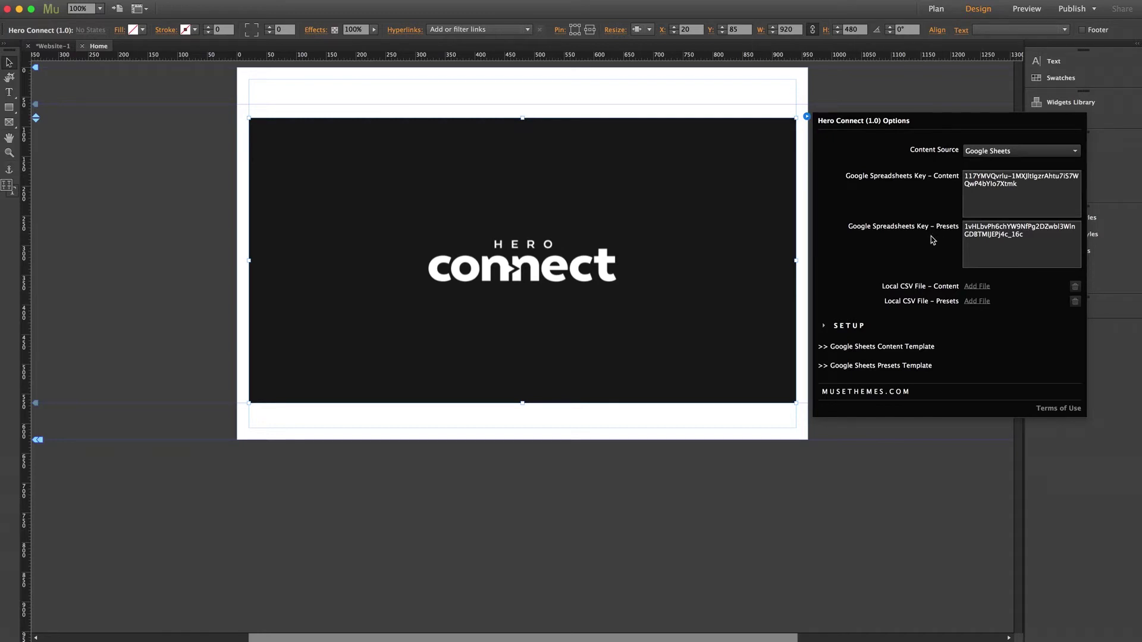
{"action": "left_click", "coordinate": [141, 192]}
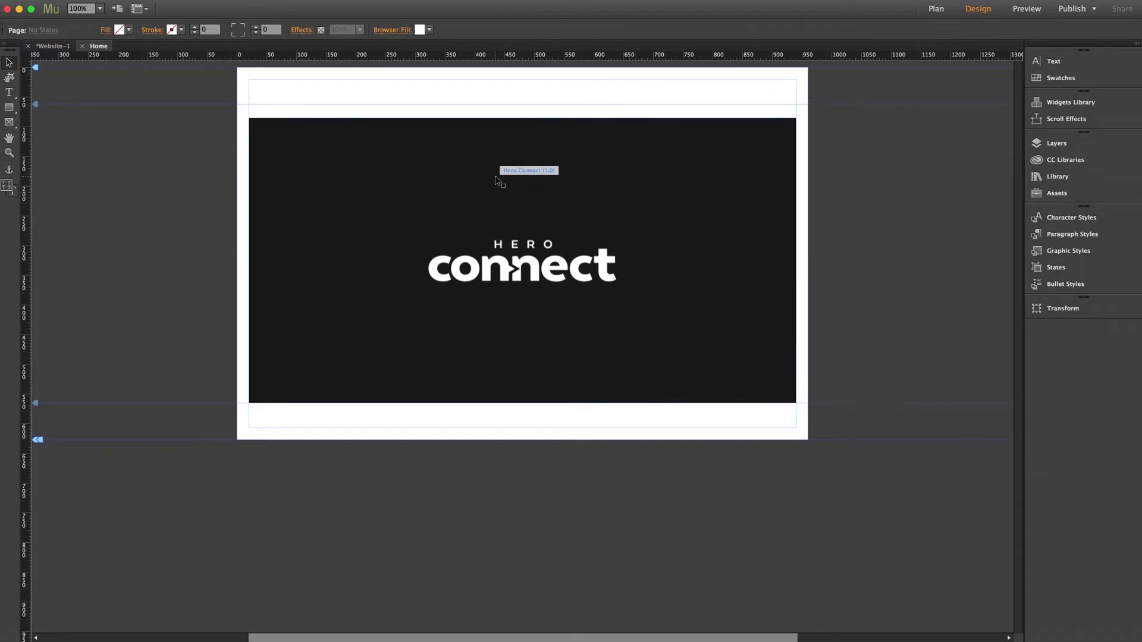
- Set the Hero Connect widget to Stretch to Browser Width and move it to Y 0
{"action": "left_click", "coordinate": [635, 176]}
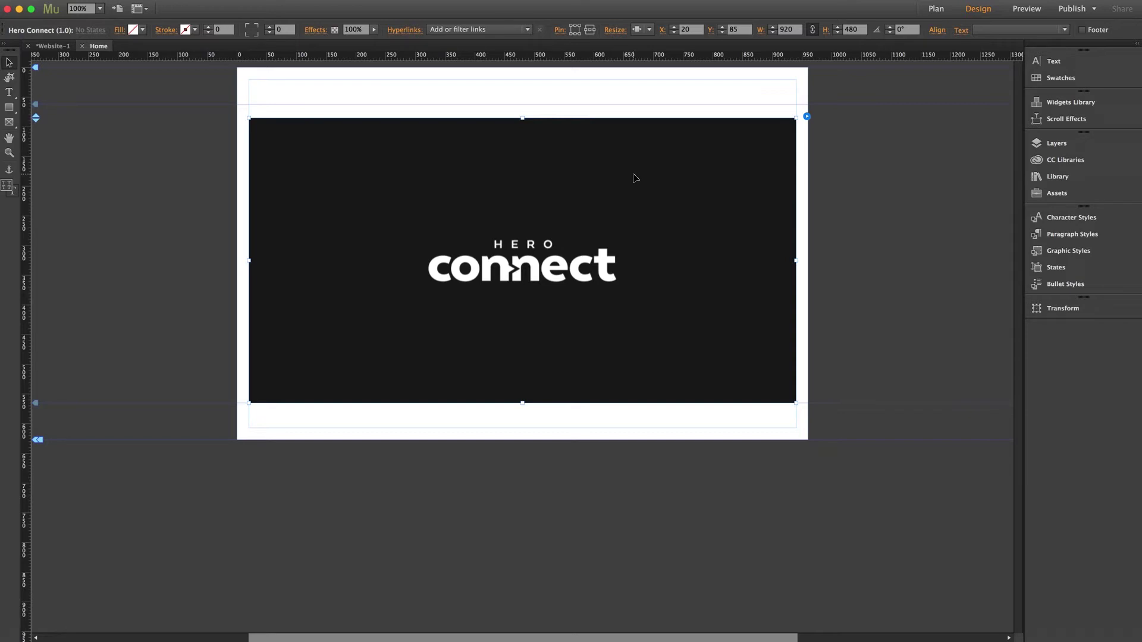
{"action": "left_click", "coordinate": [649, 29]}
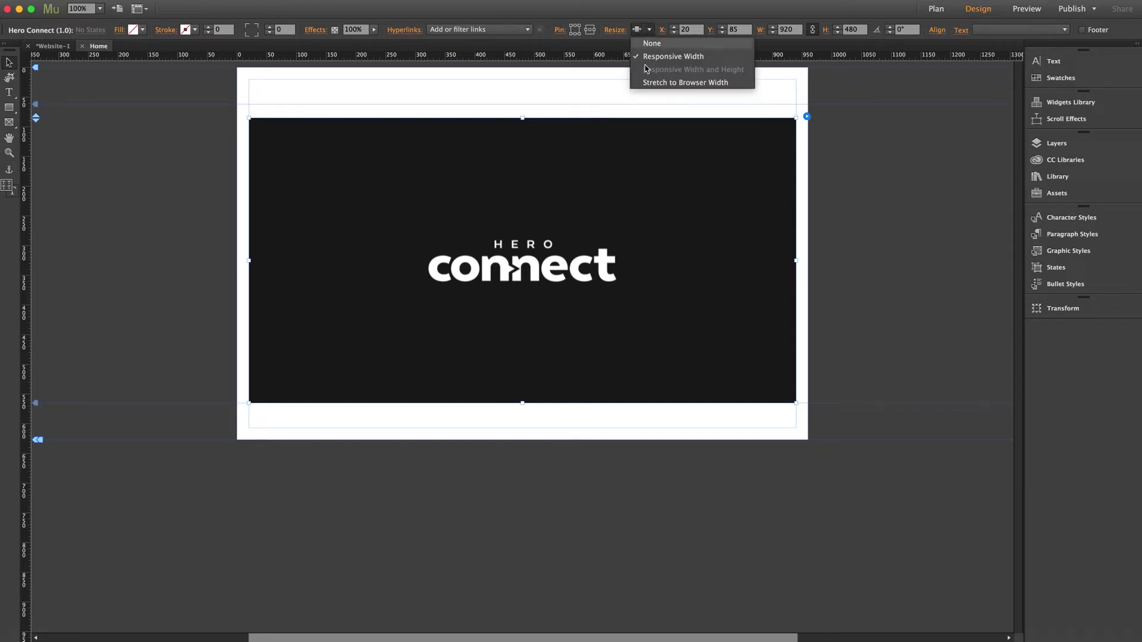
{"action": "left_click", "coordinate": [650, 83]}
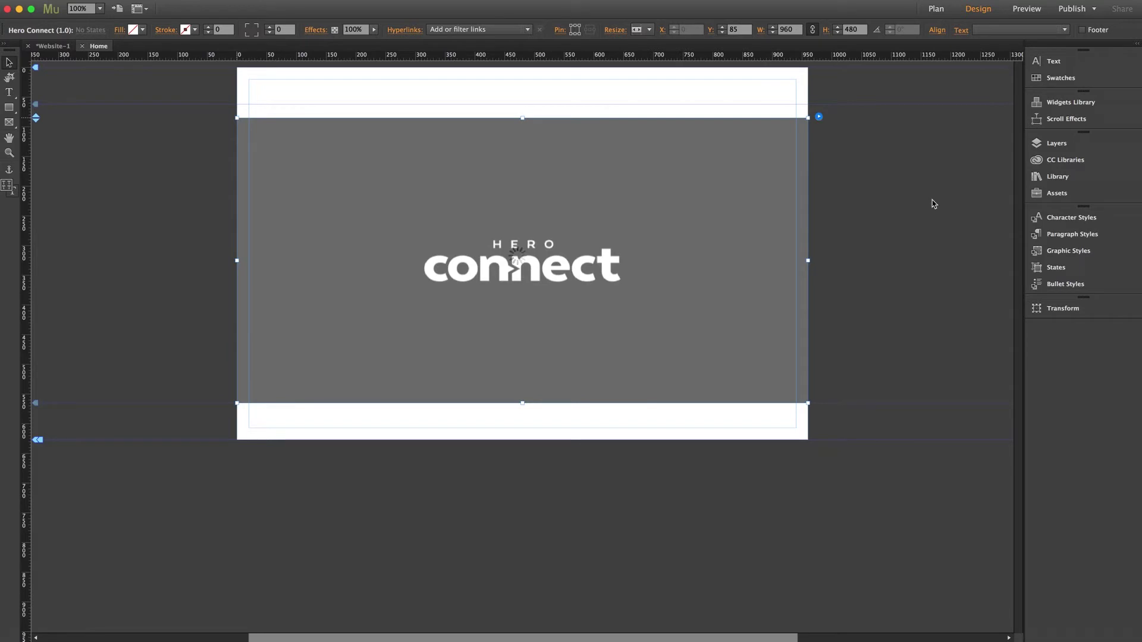
{"action": "left_click", "coordinate": [884, 206]}
{"action": "left_click", "coordinate": [533, 156]}
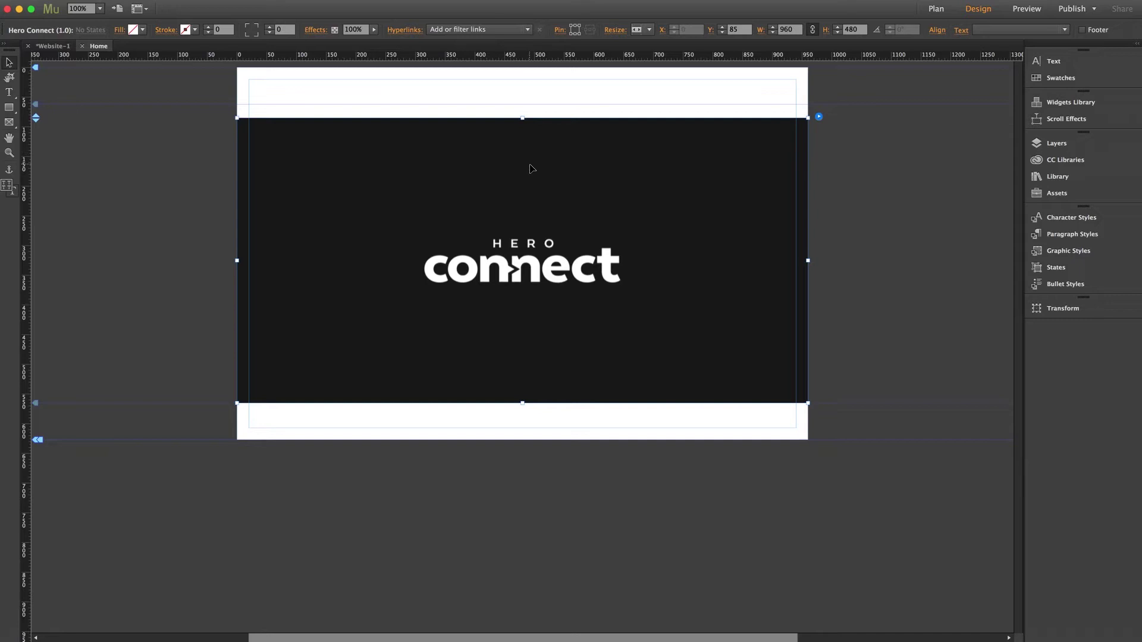
{"action": "left_click_drag", "start_coordinate": [533, 184], "coordinate": [533, 147]}
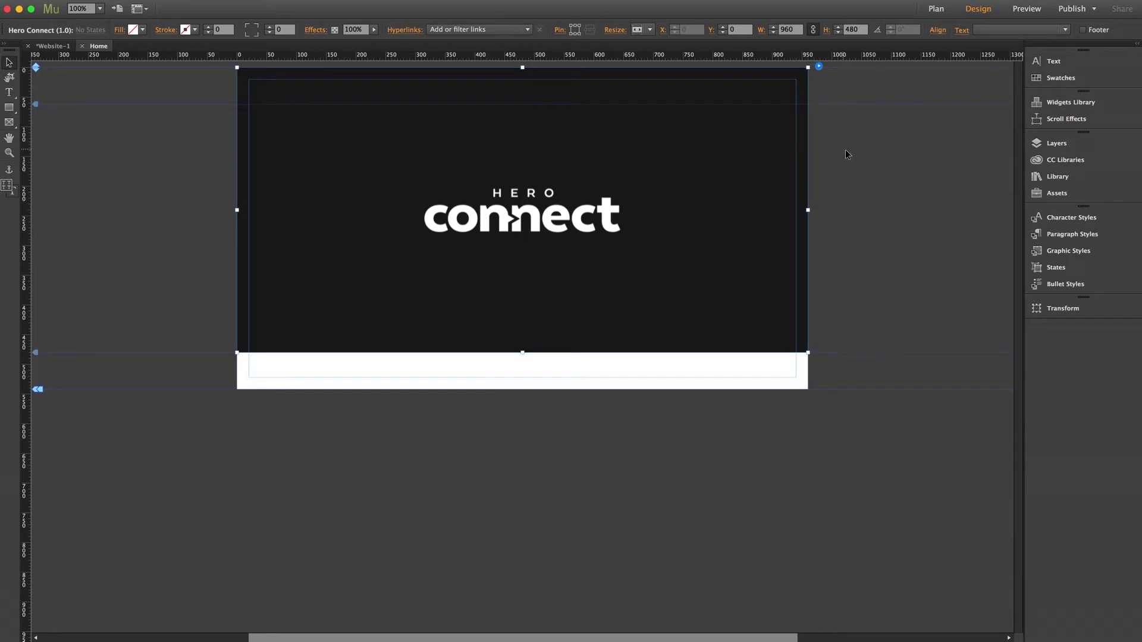
- Choose Full Page as the Hero Connect widget's Display Mode under SETUP
{"action": "left_click", "coordinate": [819, 68]}
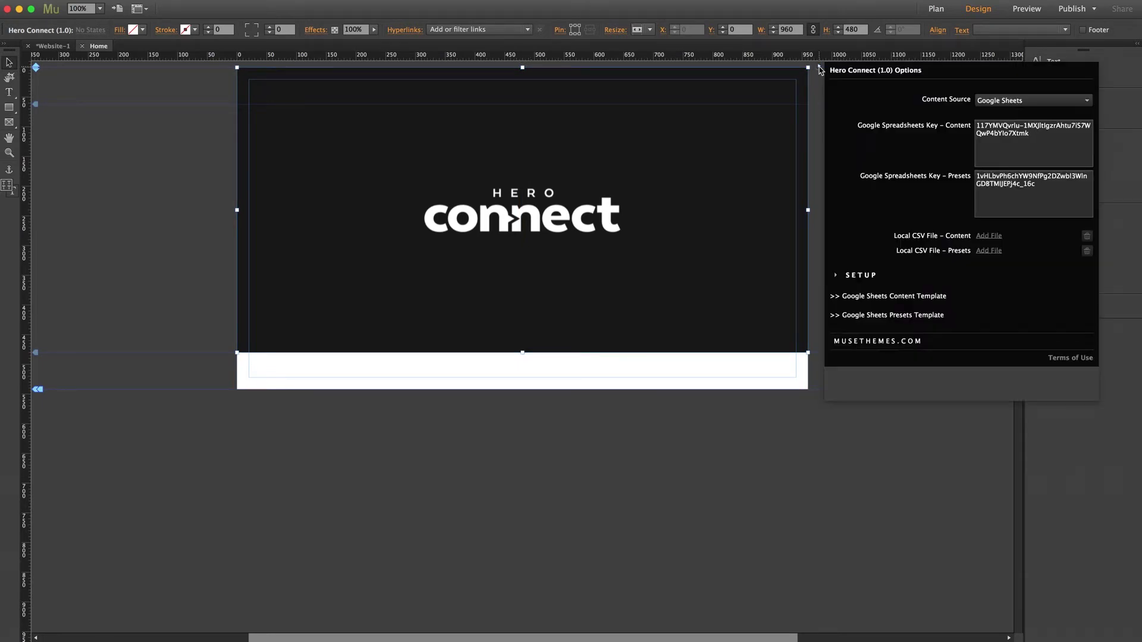
{"action": "left_click", "coordinate": [862, 276]}
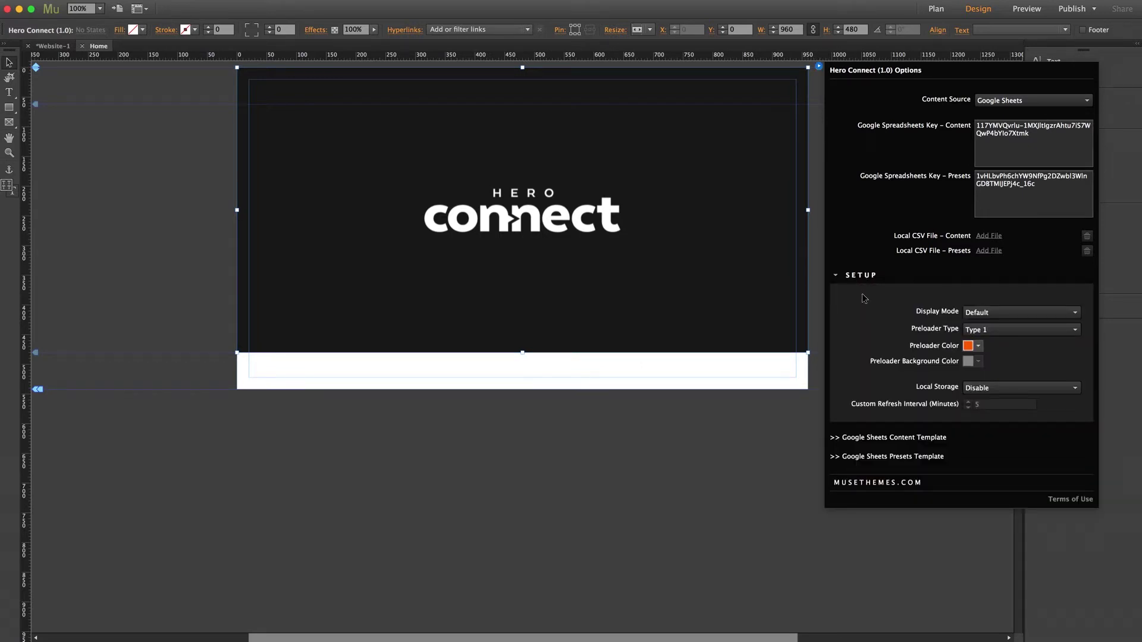
{"action": "left_click", "coordinate": [997, 311]}
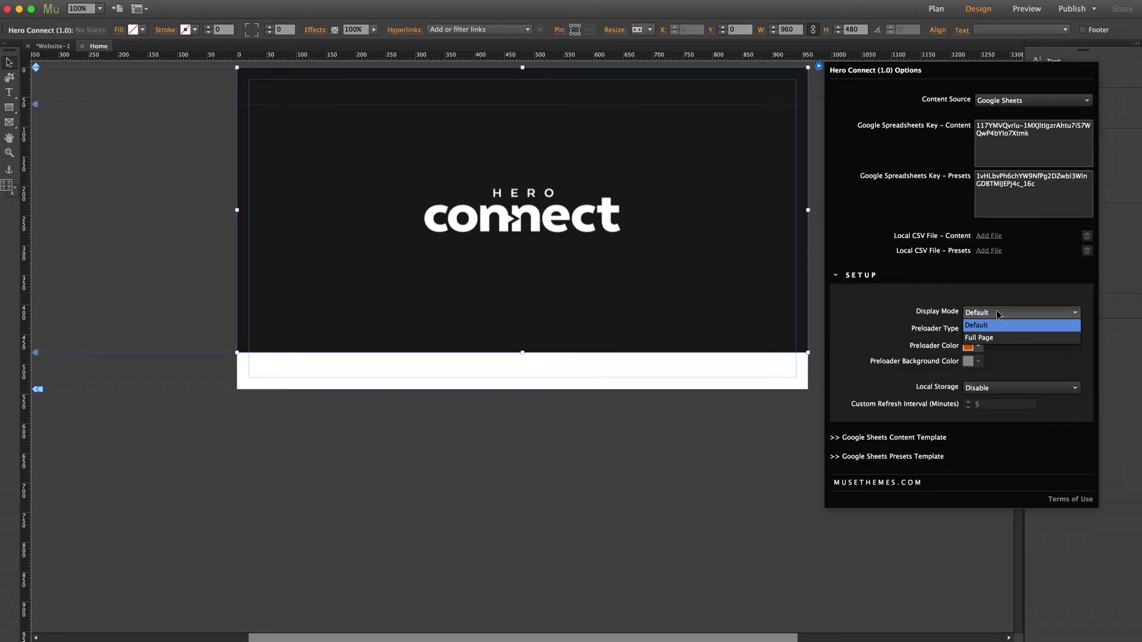
{"action": "left_click", "coordinate": [984, 338]}
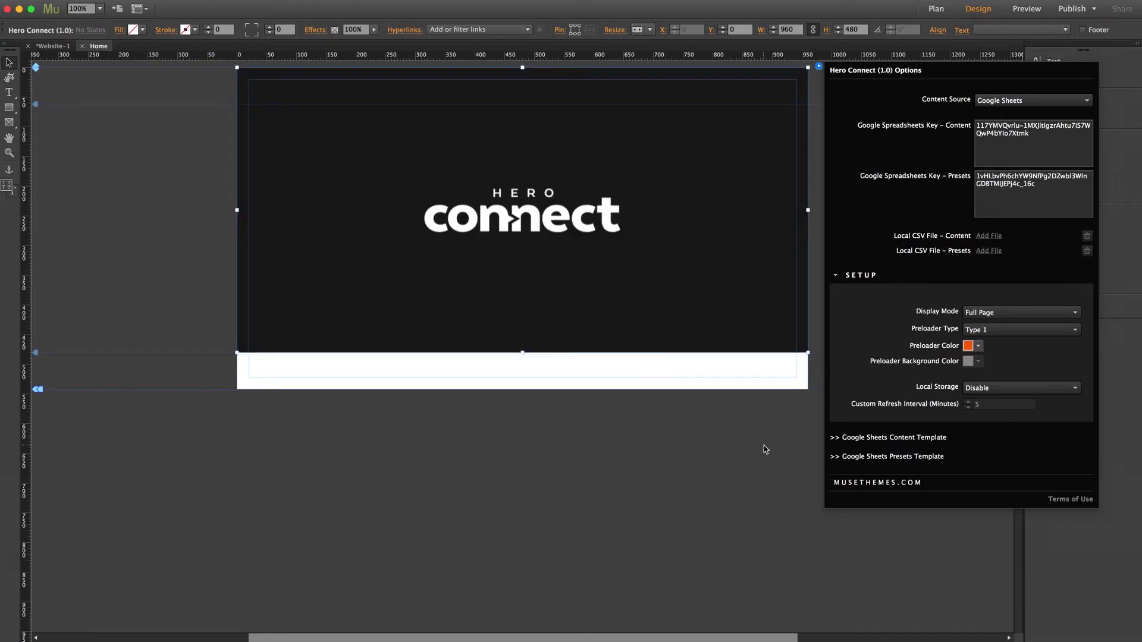
{"action": "left_click", "coordinate": [764, 445]}
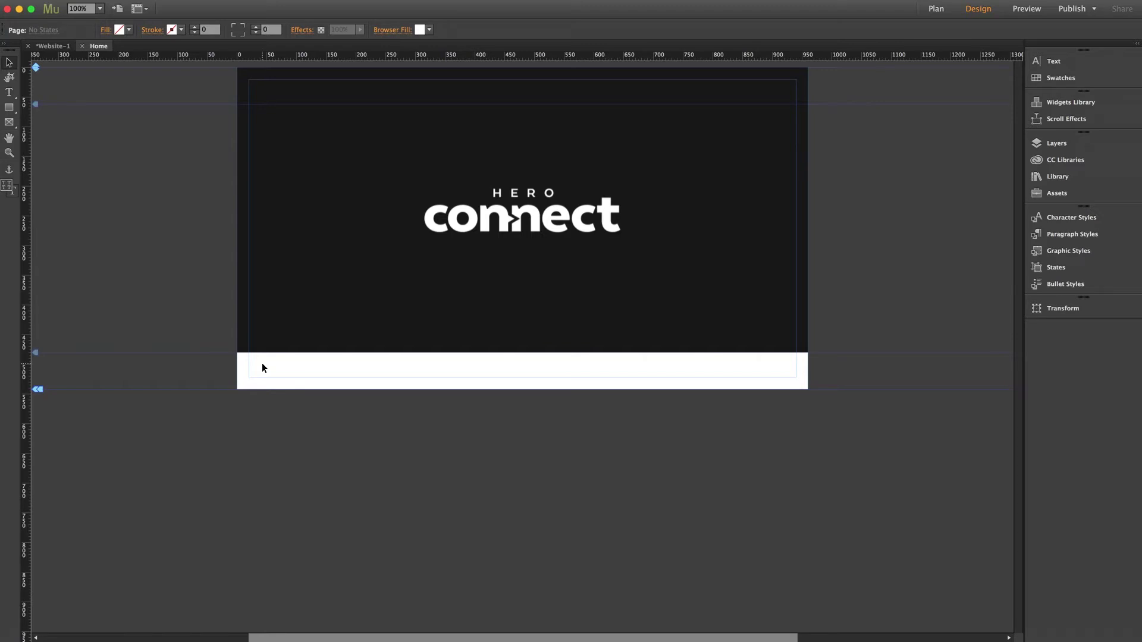
- Select the Hero Connect widget and open its Options to reach the Content Template link
{"action": "left_click", "coordinate": [717, 145]}
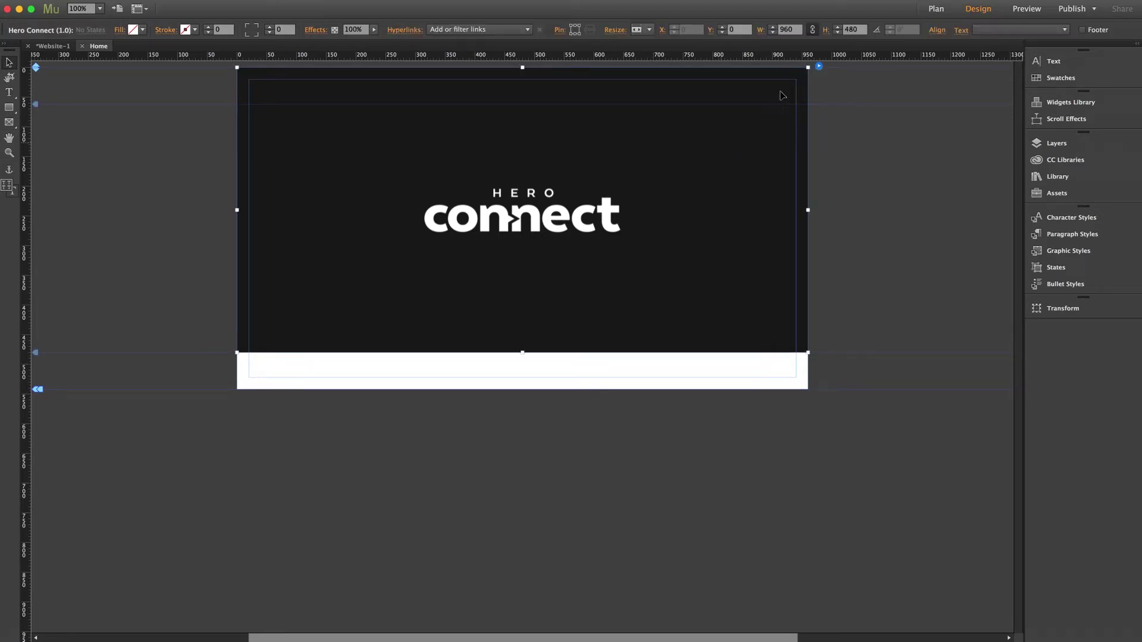
{"action": "left_click", "coordinate": [820, 69]}
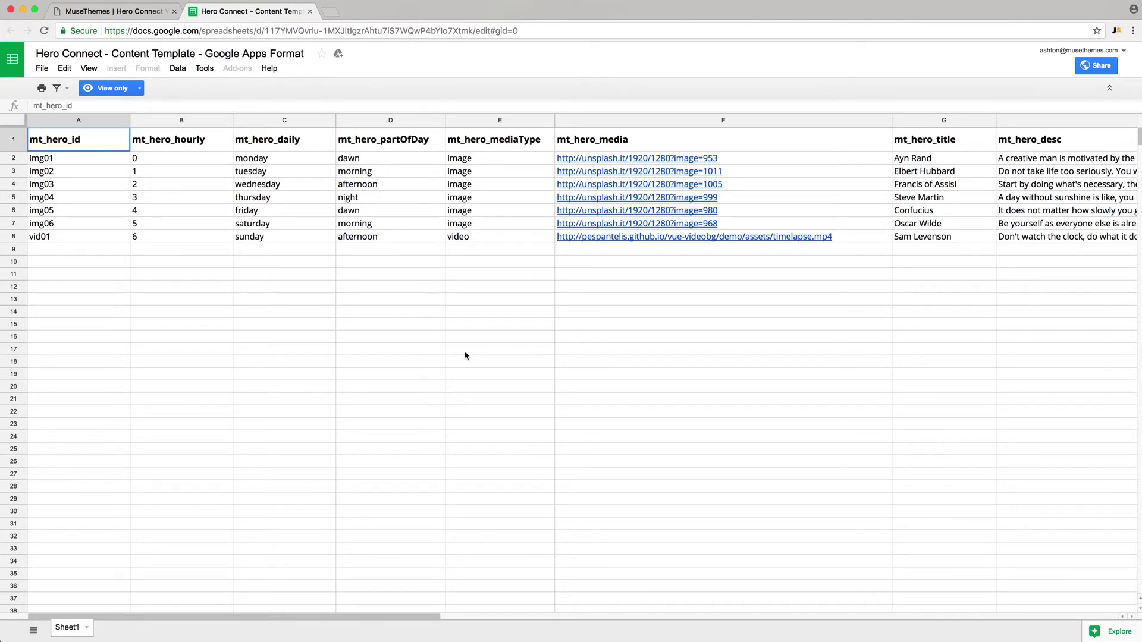
- Make a copy of the content template named 'MuseThemes Content'
{"action": "left_click", "coordinate": [41, 69]}
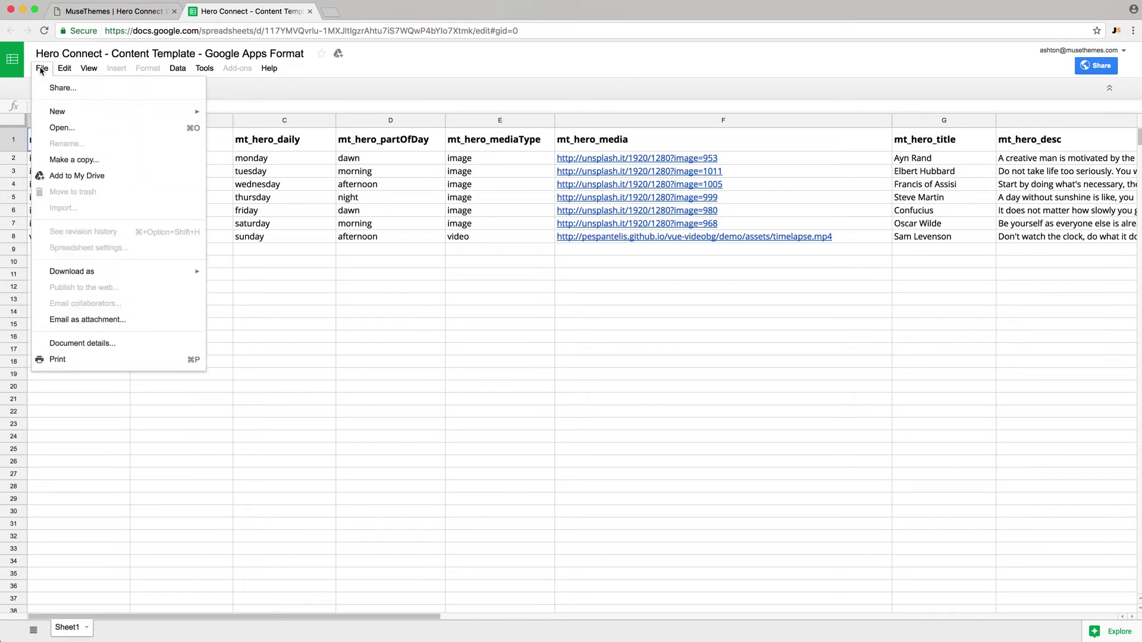
{"action": "left_click", "coordinate": [70, 160]}
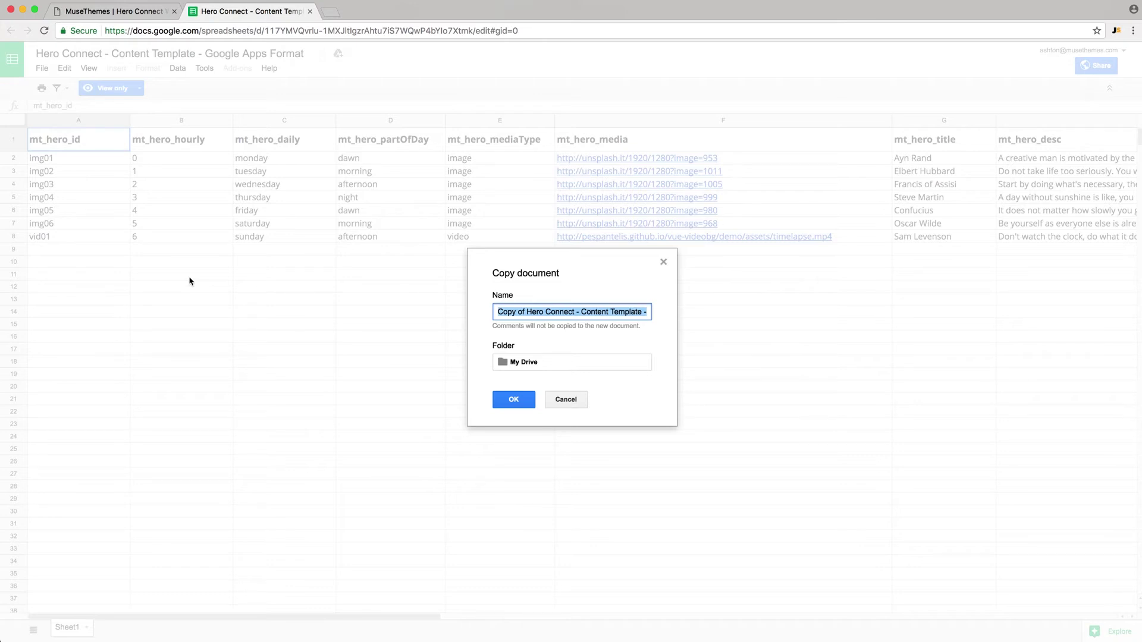
{"action": "type", "text": "MuseThemes"}
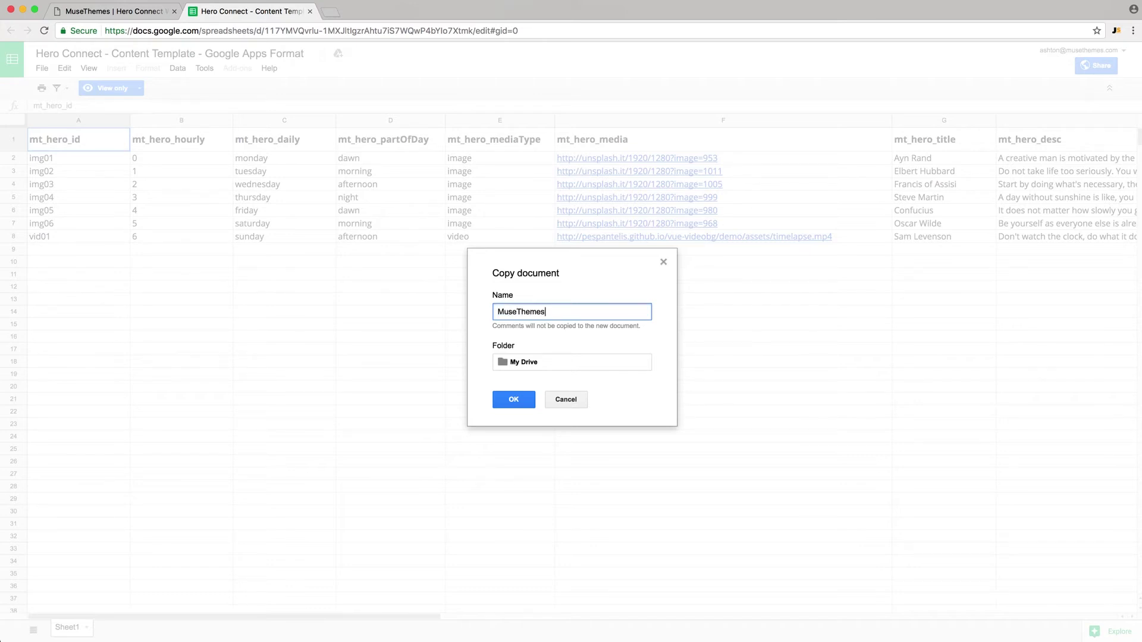
{"action": "type", "text": " Content"}
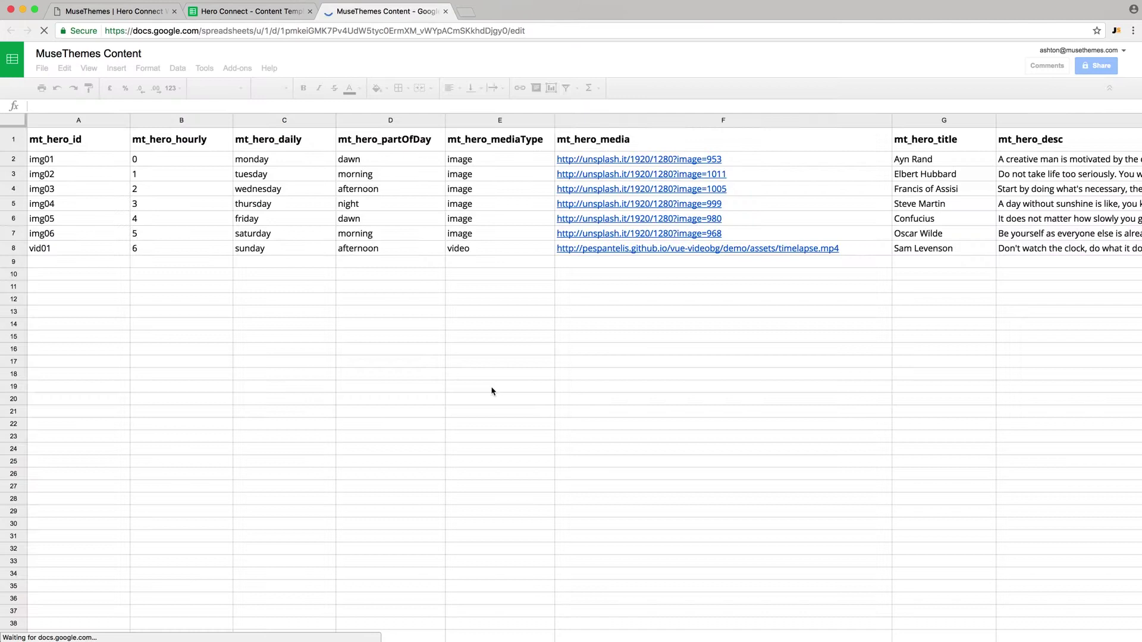
- Close the original template tab and publish the entire copied sheet to the web as .csv
{"action": "left_click", "coordinate": [310, 11]}
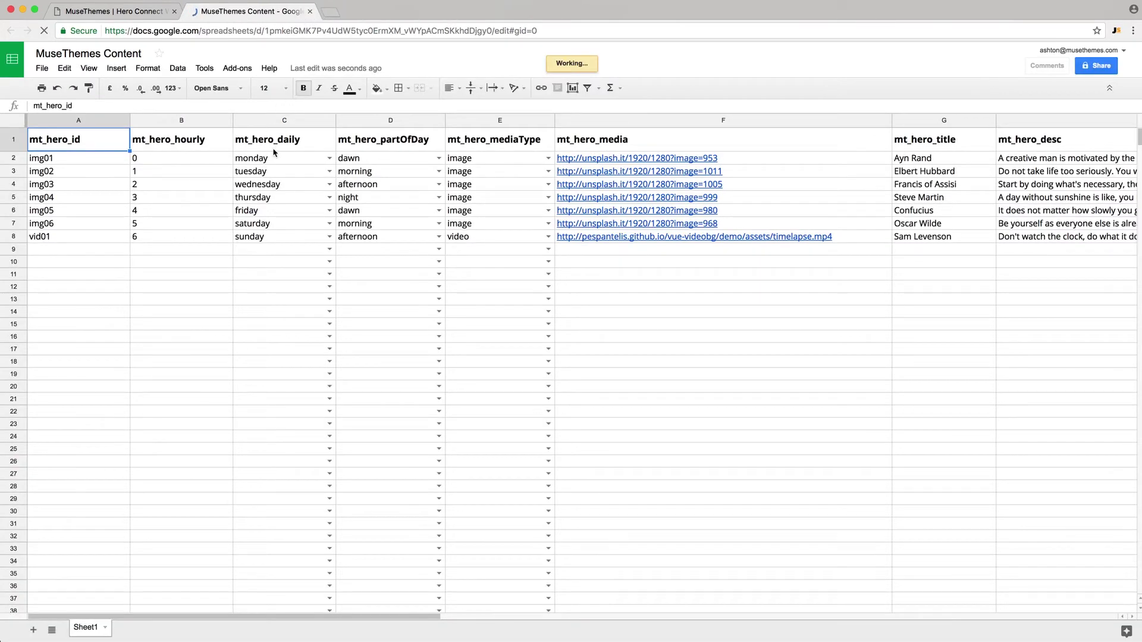
{"action": "left_click", "coordinate": [42, 68]}
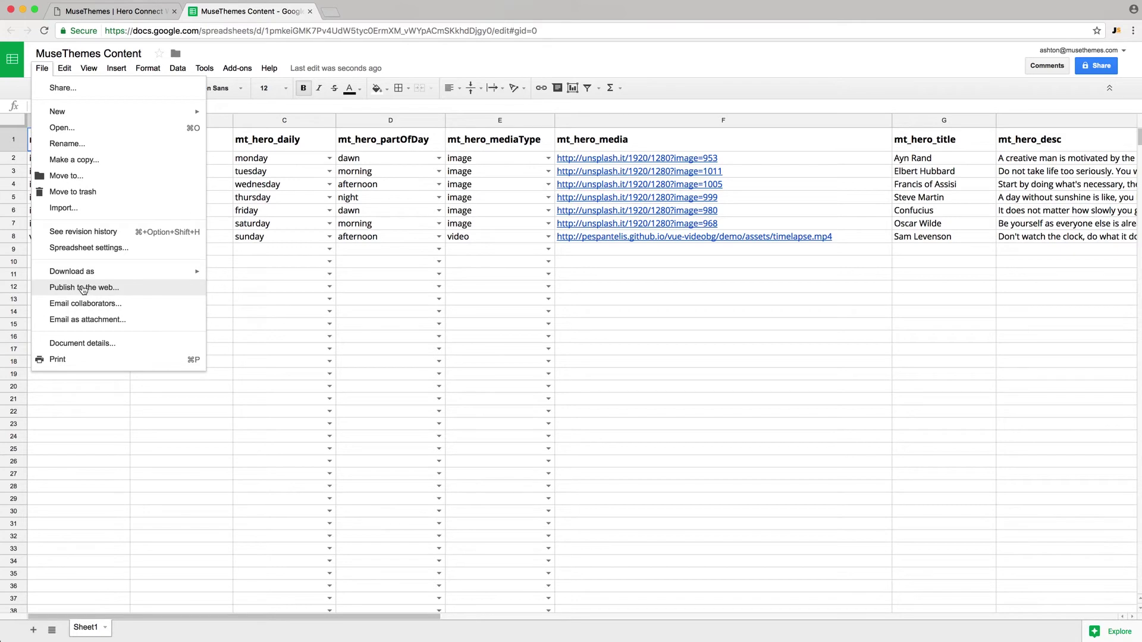
{"action": "left_click", "coordinate": [84, 288]}
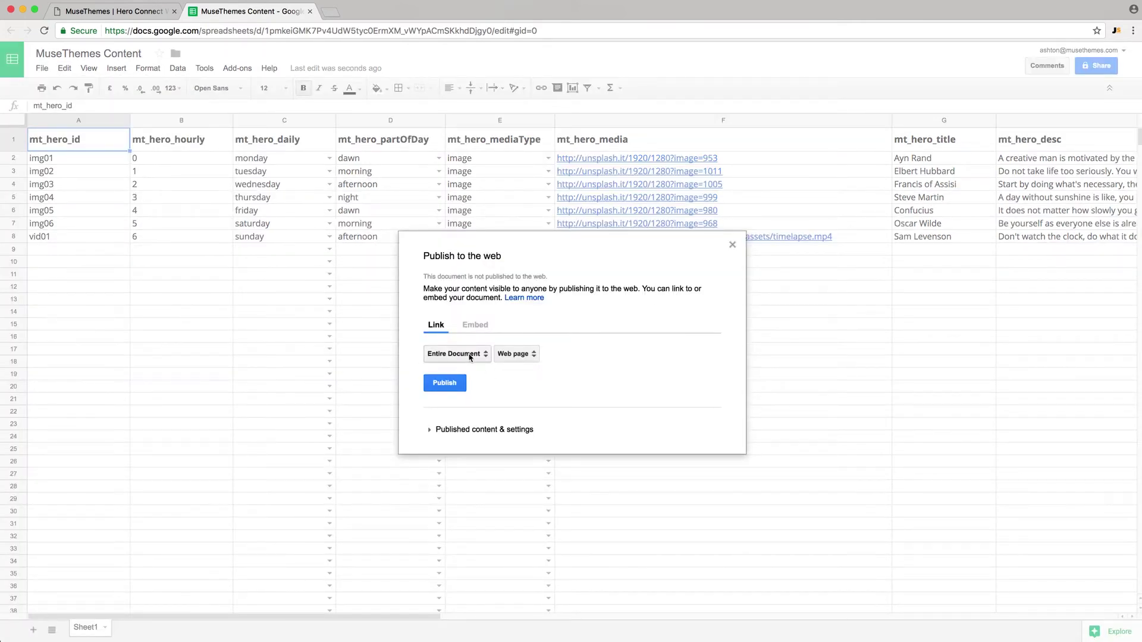
{"action": "left_click", "coordinate": [527, 359]}
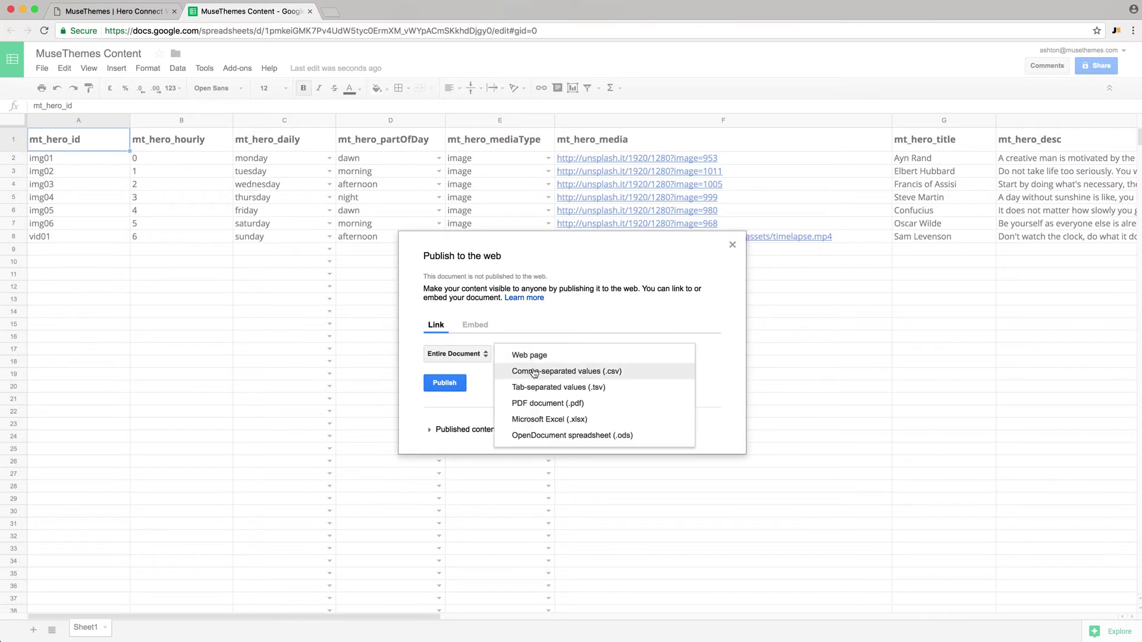
{"action": "left_click", "coordinate": [534, 372]}
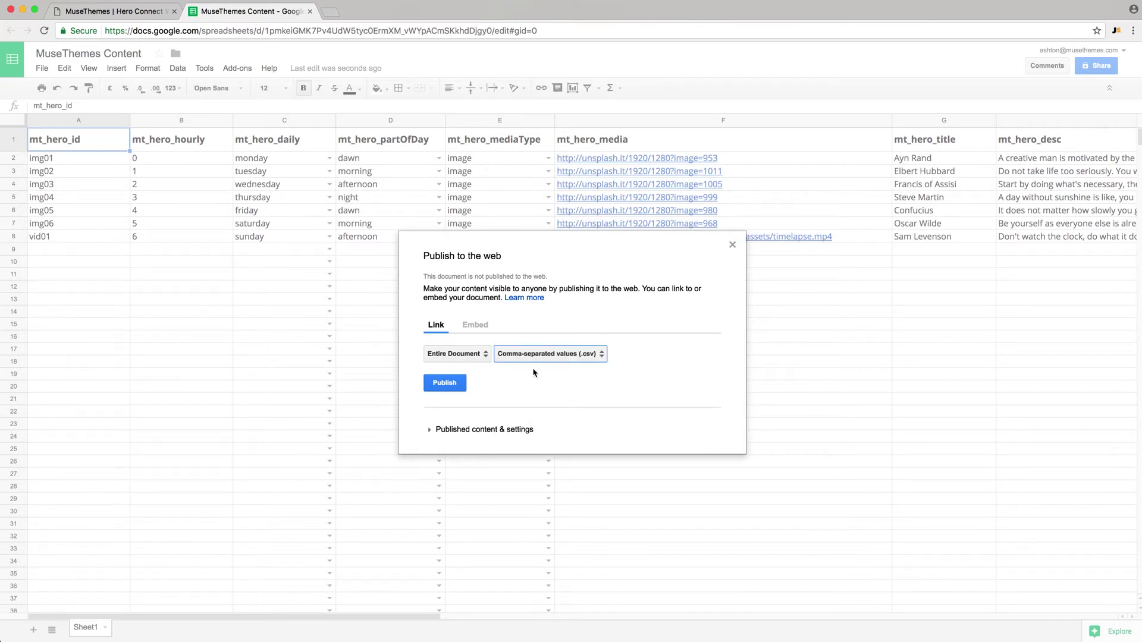
{"action": "left_click", "coordinate": [449, 383]}
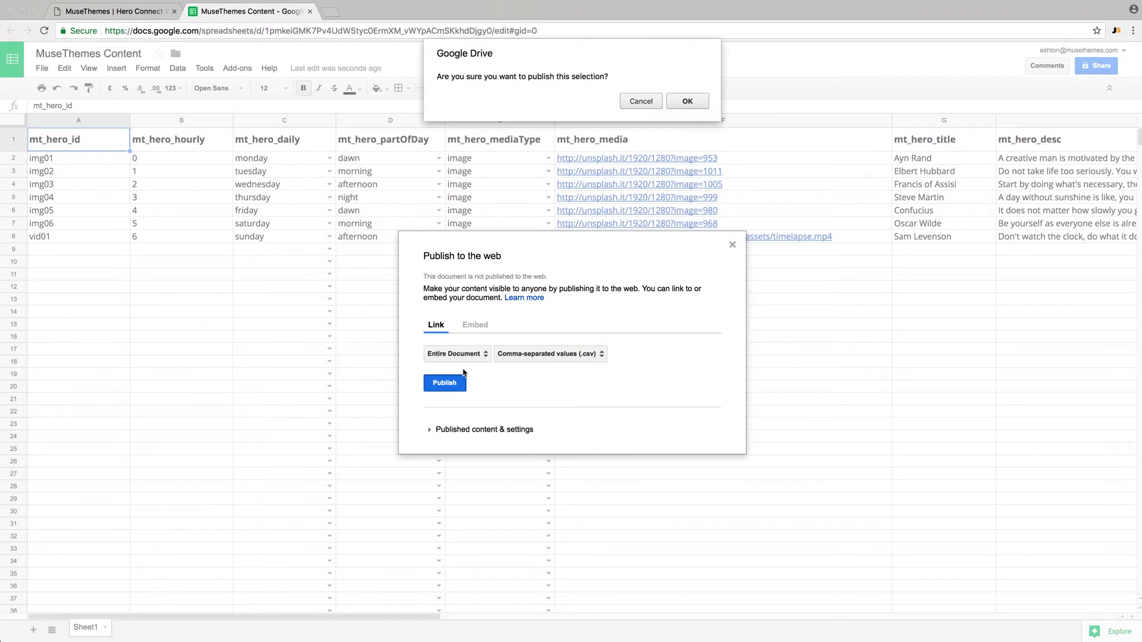
{"action": "left_click", "coordinate": [686, 101]}
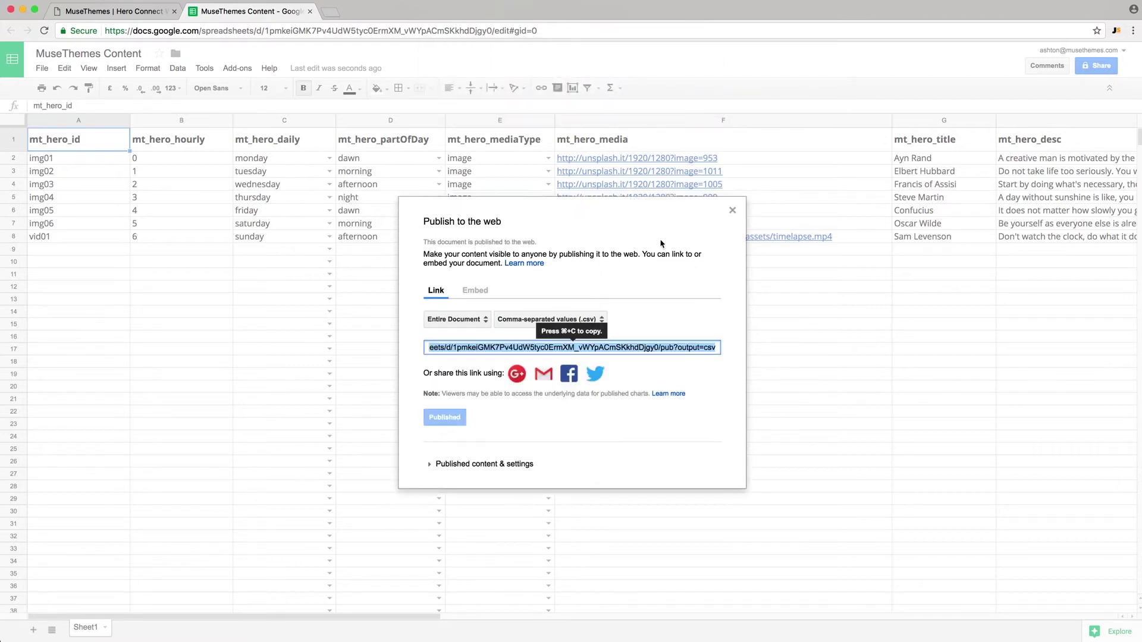
{"action": "left_click", "coordinate": [733, 210]}
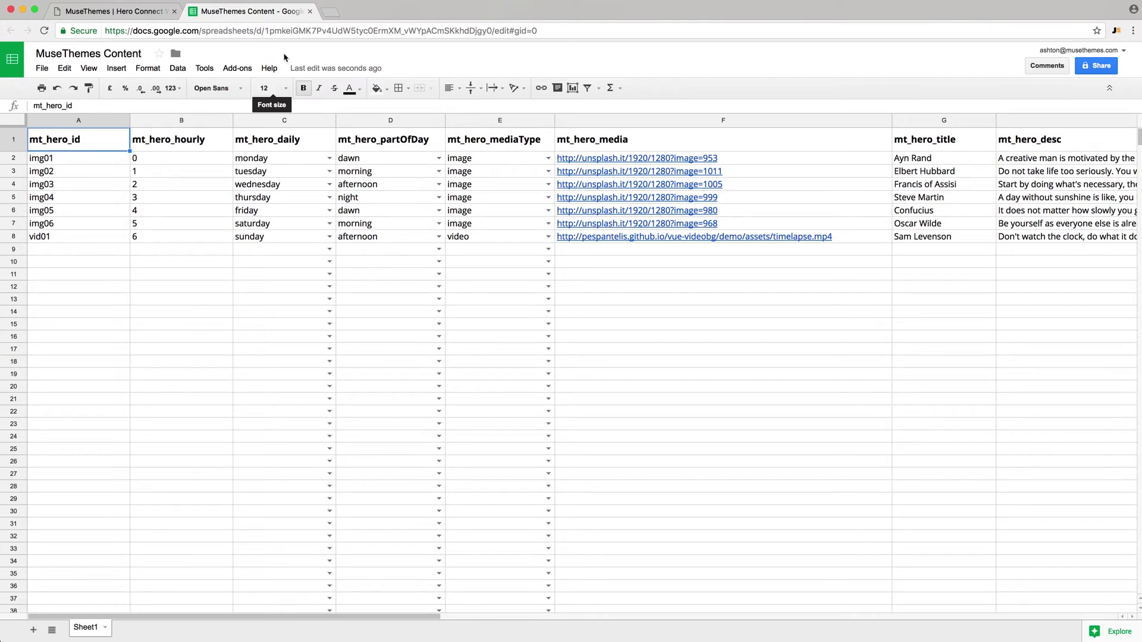
- Select the spreadsheet ID between /d/ and /edit in the sheet's web address
{"action": "left_click", "coordinate": [282, 30]}
{"action": "left_click", "coordinate": [274, 30]}
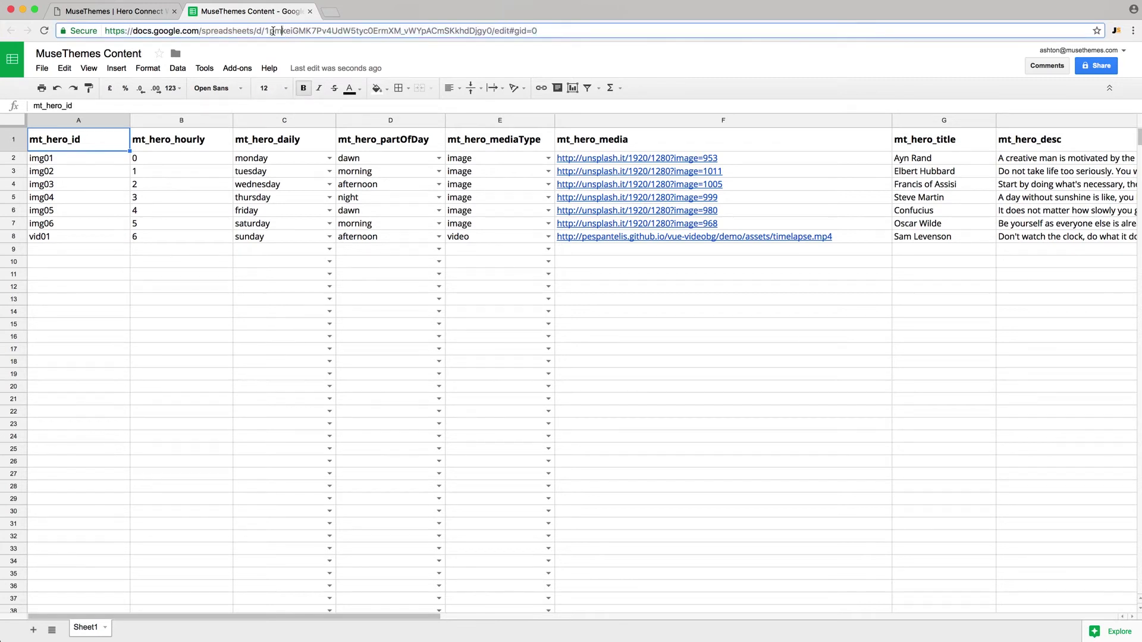
{"action": "left_click_drag", "start_coordinate": [265, 30], "coordinate": [490, 30]}
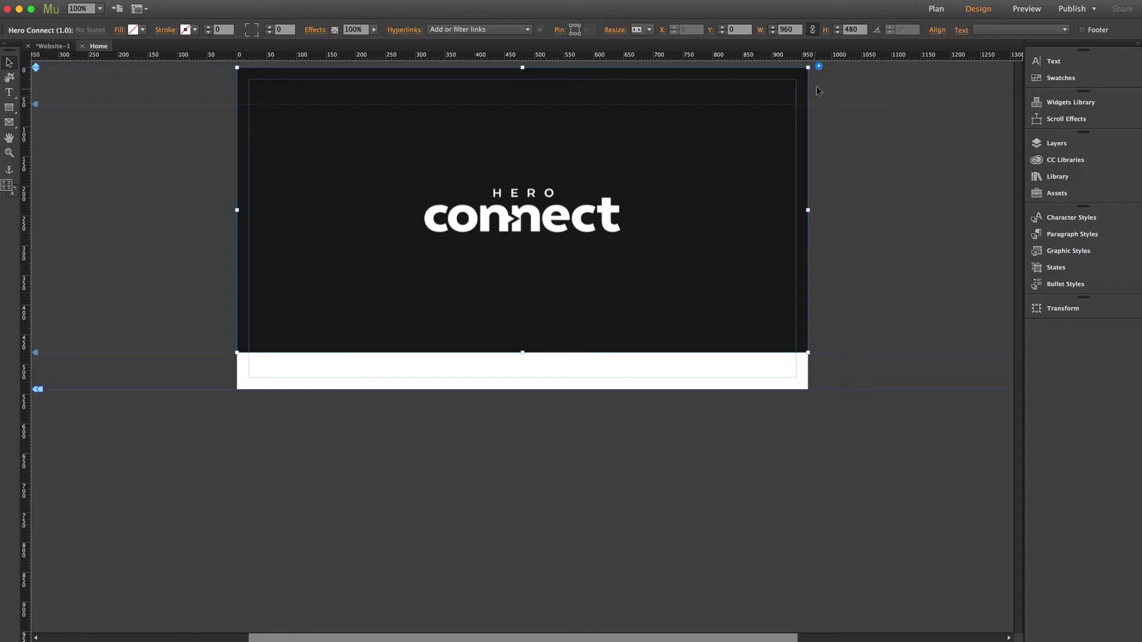
- Replace the widget's Content key with the pasted MuseThemes Content sheet ID and reload
{"action": "left_click", "coordinate": [820, 67]}
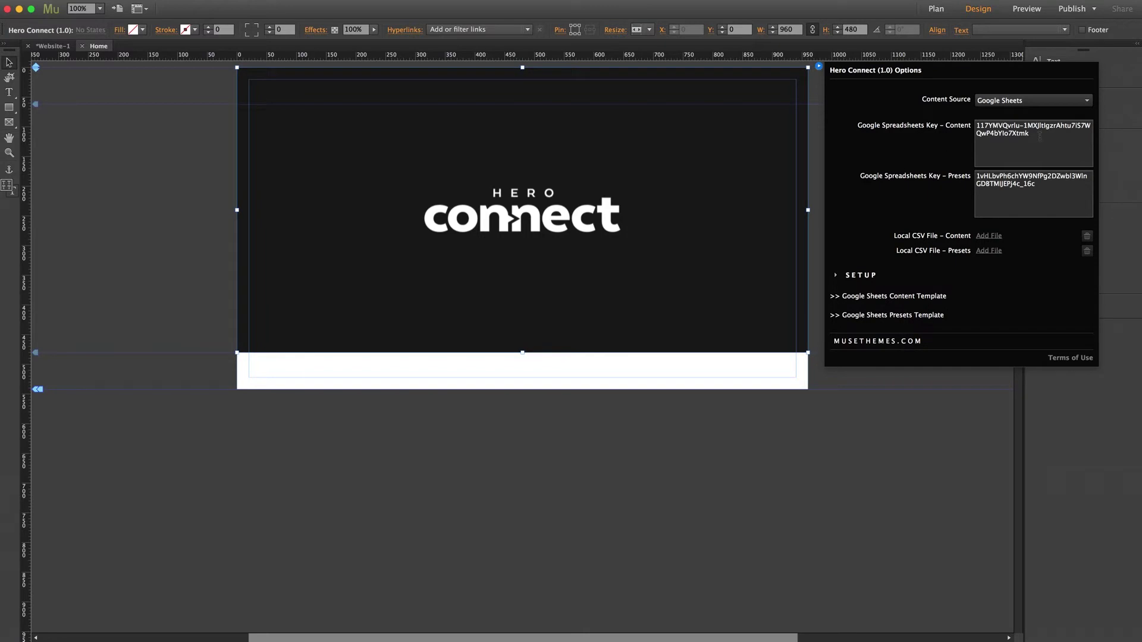
{"action": "left_click_drag", "start_coordinate": [1031, 135], "coordinate": [966, 120]}
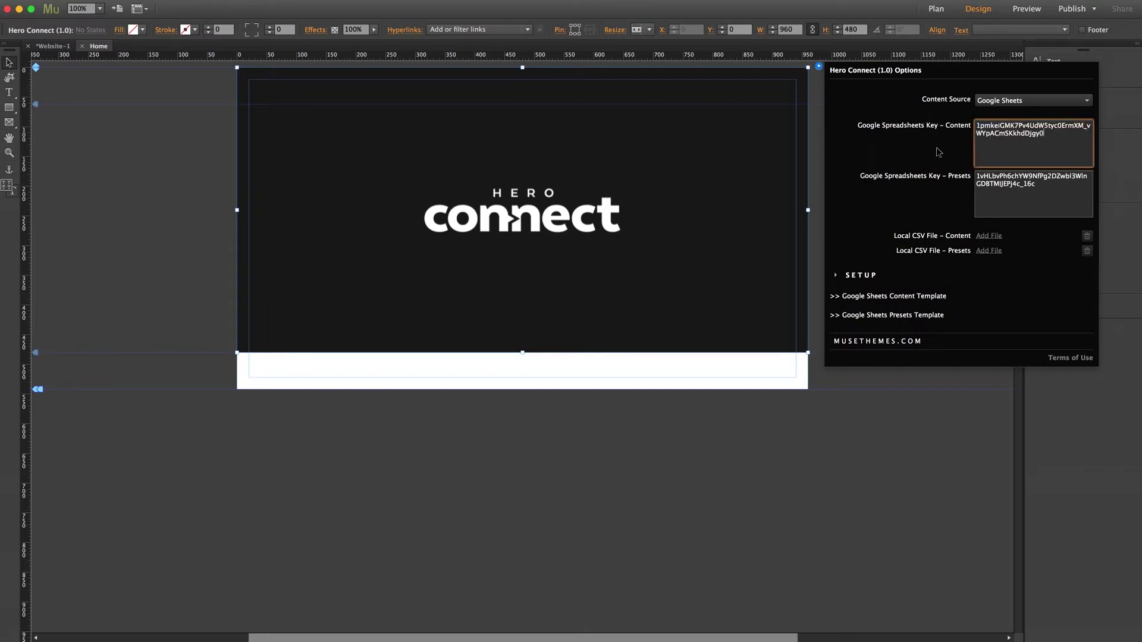
{"action": "left_click", "coordinate": [937, 150]}
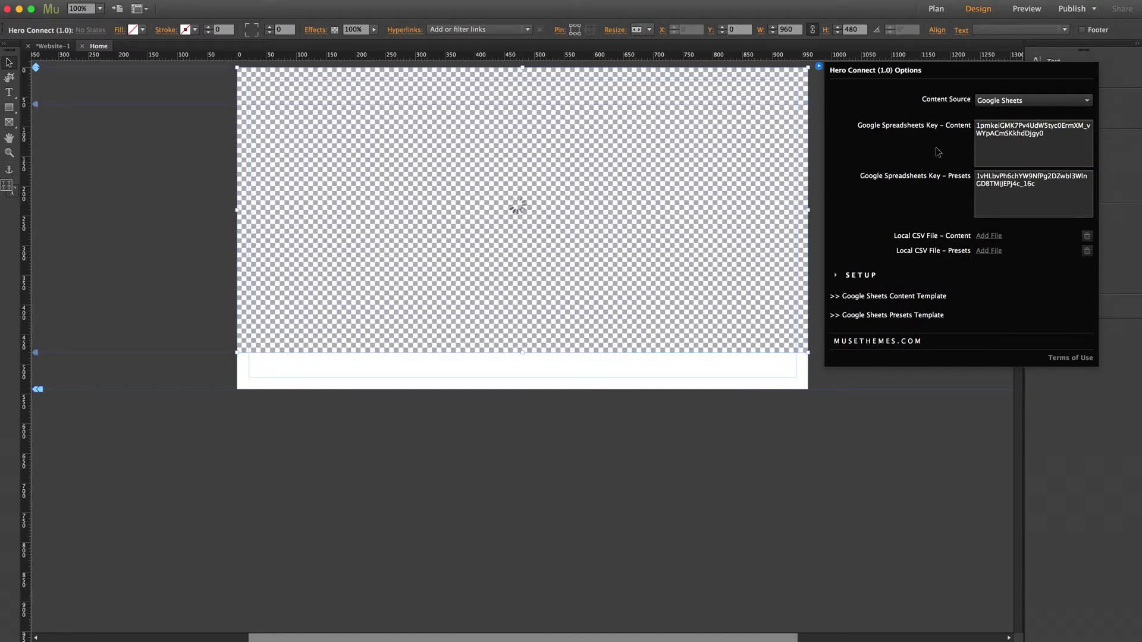
{"action": "left_click", "coordinate": [182, 277]}
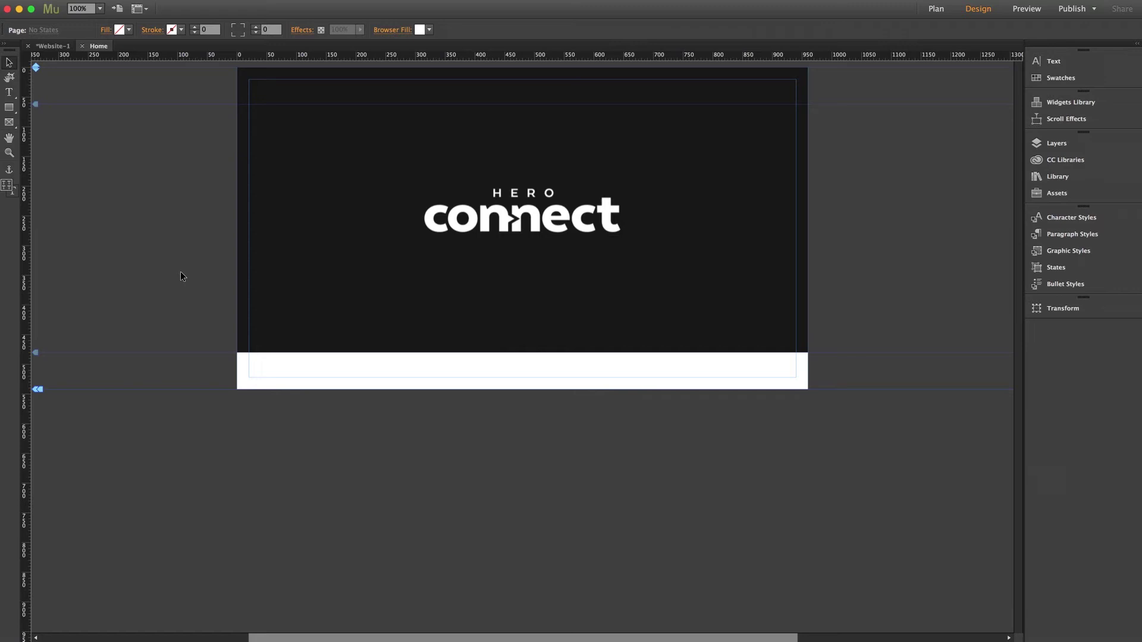
- Preview the Home page in Chrome to check the full-width Ayn Rand quote hero, then return to Muse
{"action": "key", "text": "super+alt+e"}
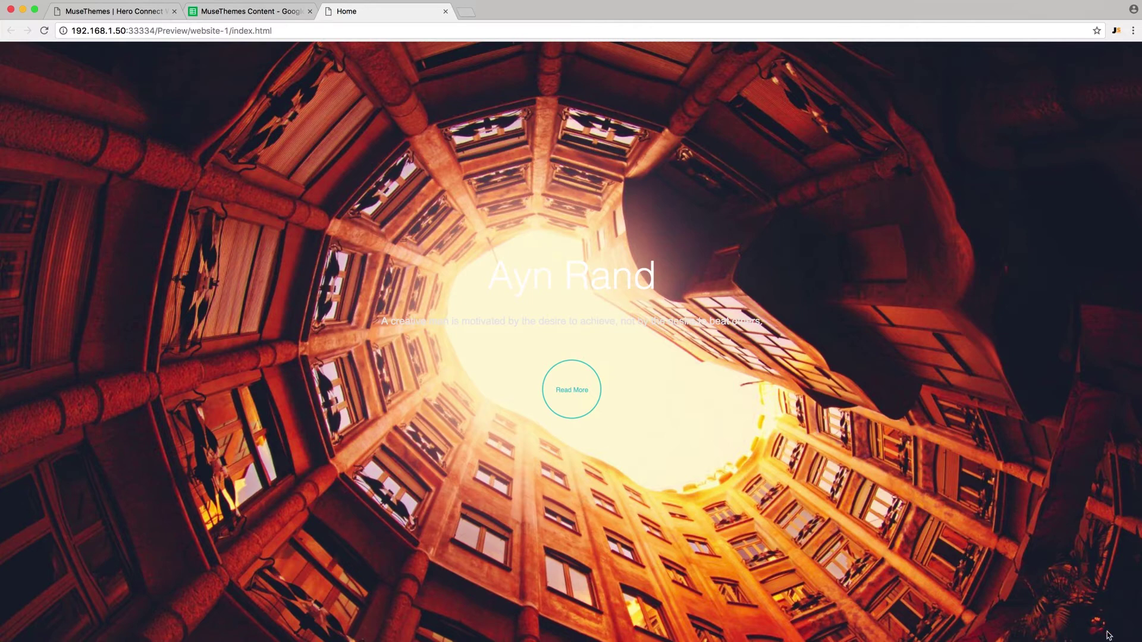
{"action": "left_click_drag", "start_coordinate": [1140, 577], "coordinate": [1138, 638]}
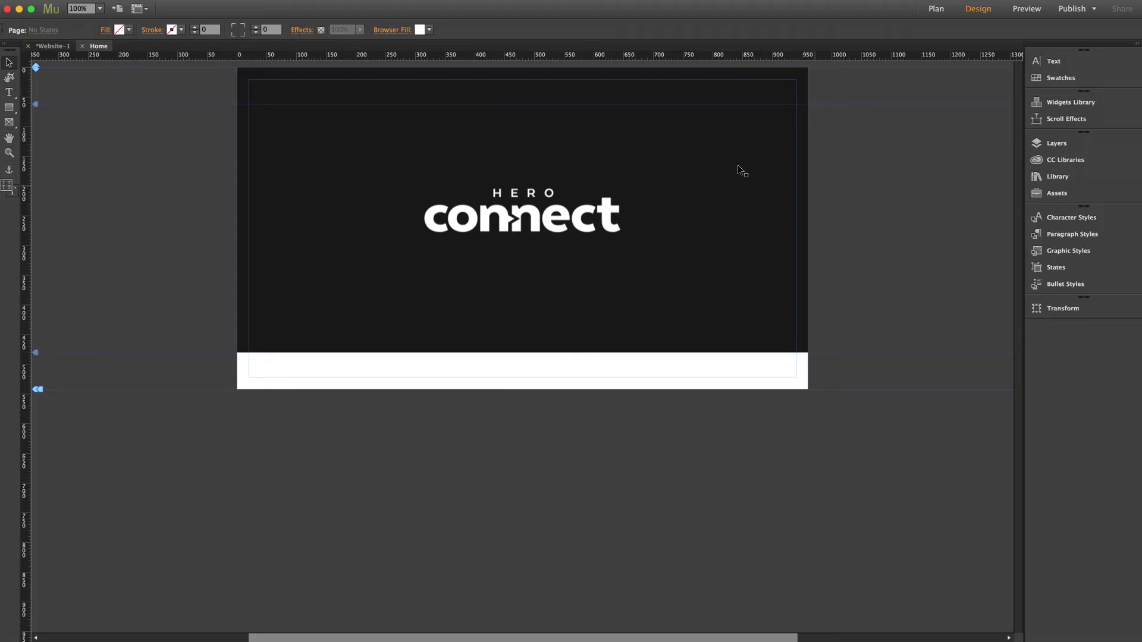
{"action": "left_click", "coordinate": [739, 171]}
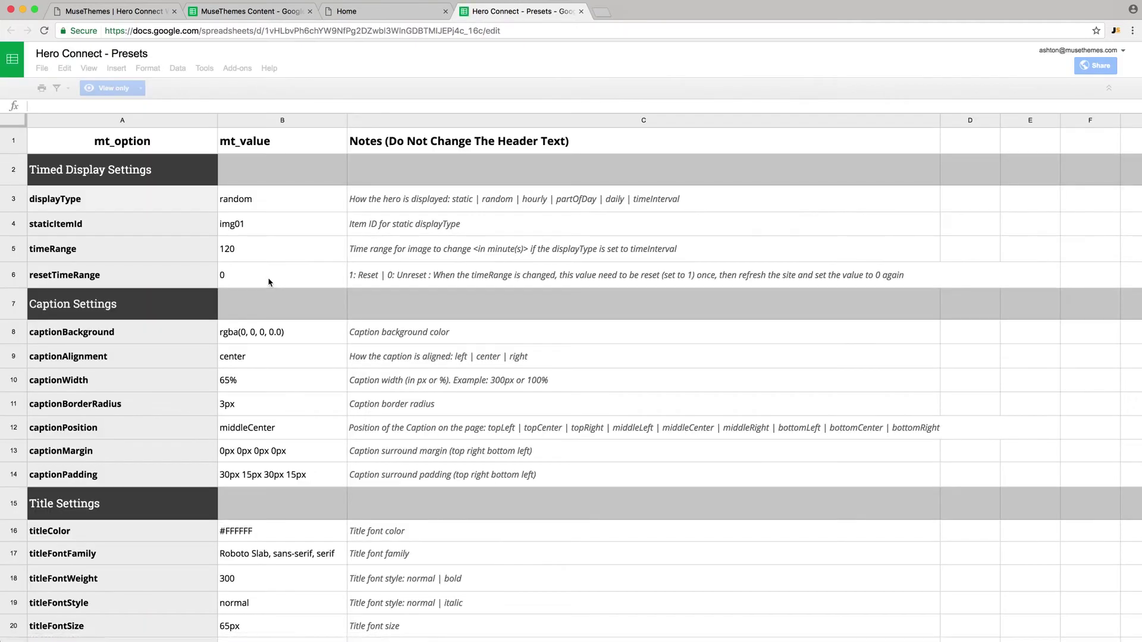
- Make a copy of the Presets template named 'MuseThemes Presets'
{"action": "left_click", "coordinate": [42, 68]}
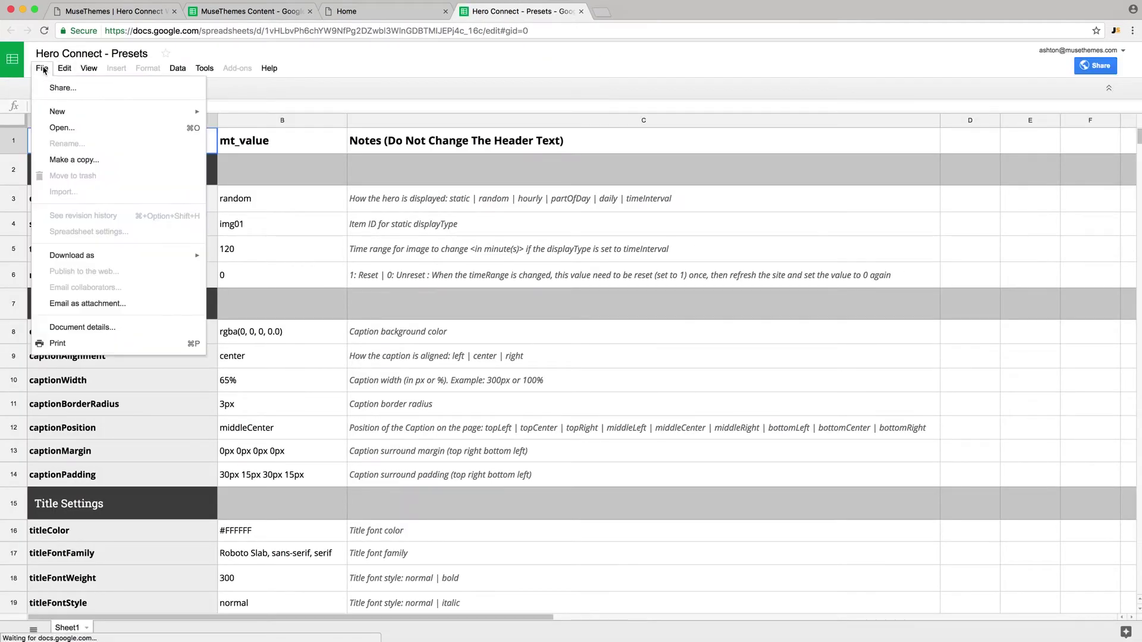
{"action": "left_click", "coordinate": [70, 161]}
{"action": "type", "text": "Muse"}
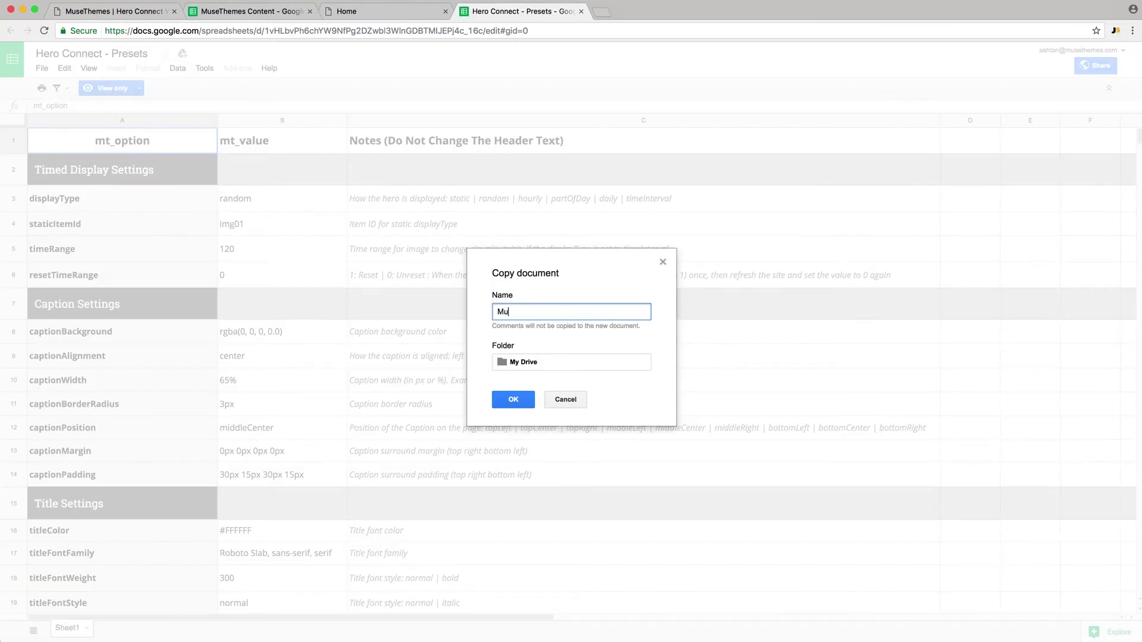
{"action": "type", "text": "Themes Presets"}
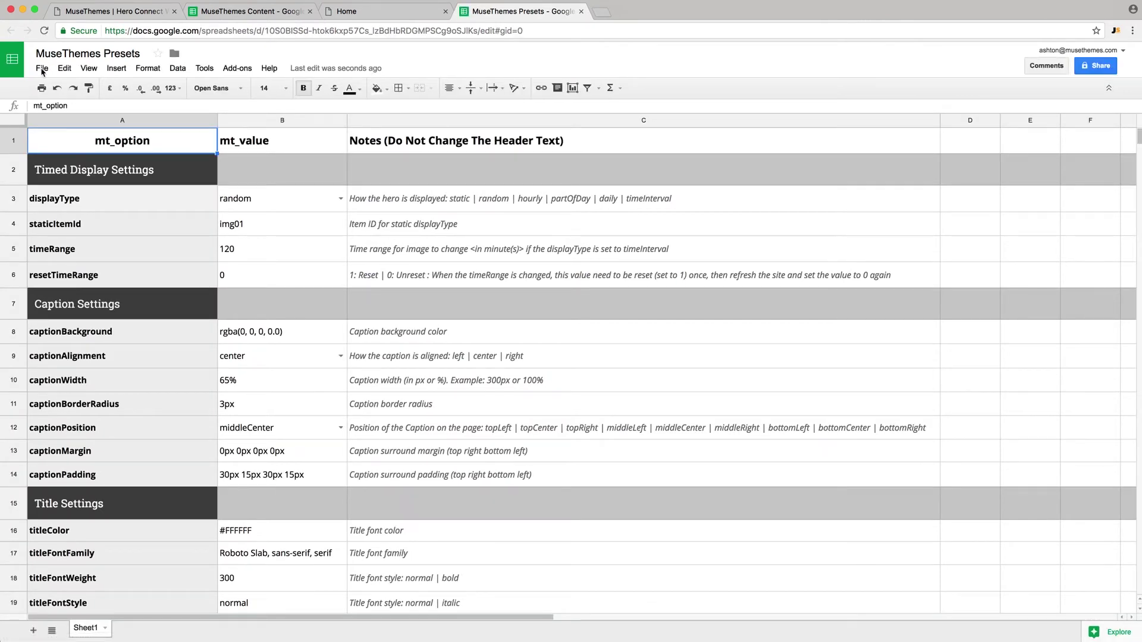
- Publish the entire MuseThemes Presets document to the web as CSV
{"action": "left_click", "coordinate": [41, 70]}
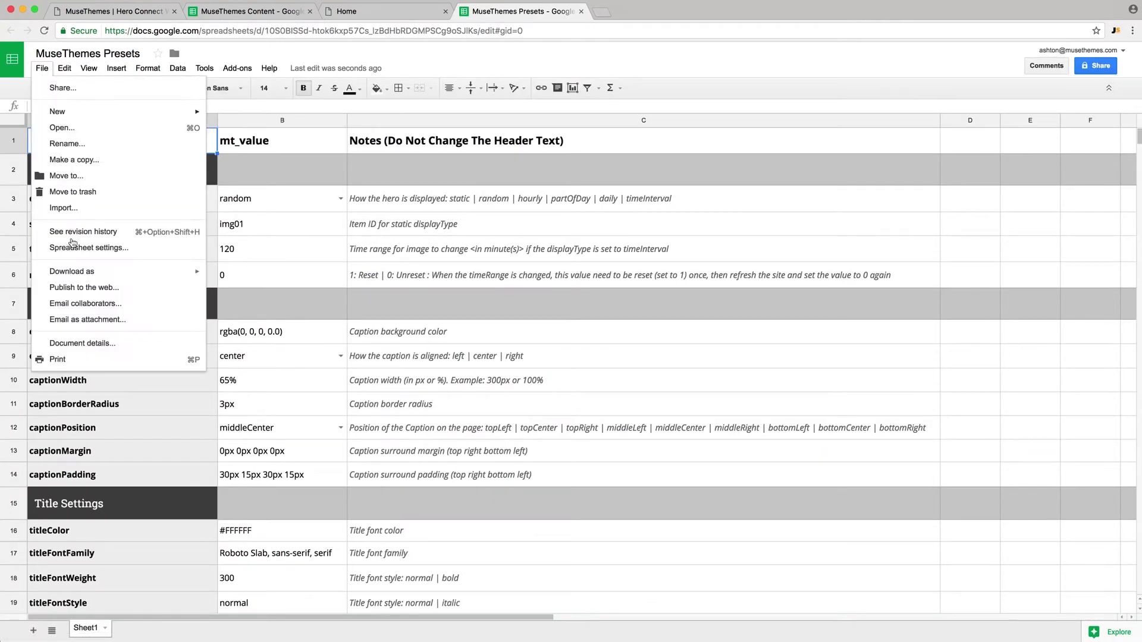
{"action": "left_click", "coordinate": [82, 289]}
{"action": "left_click", "coordinate": [514, 355]}
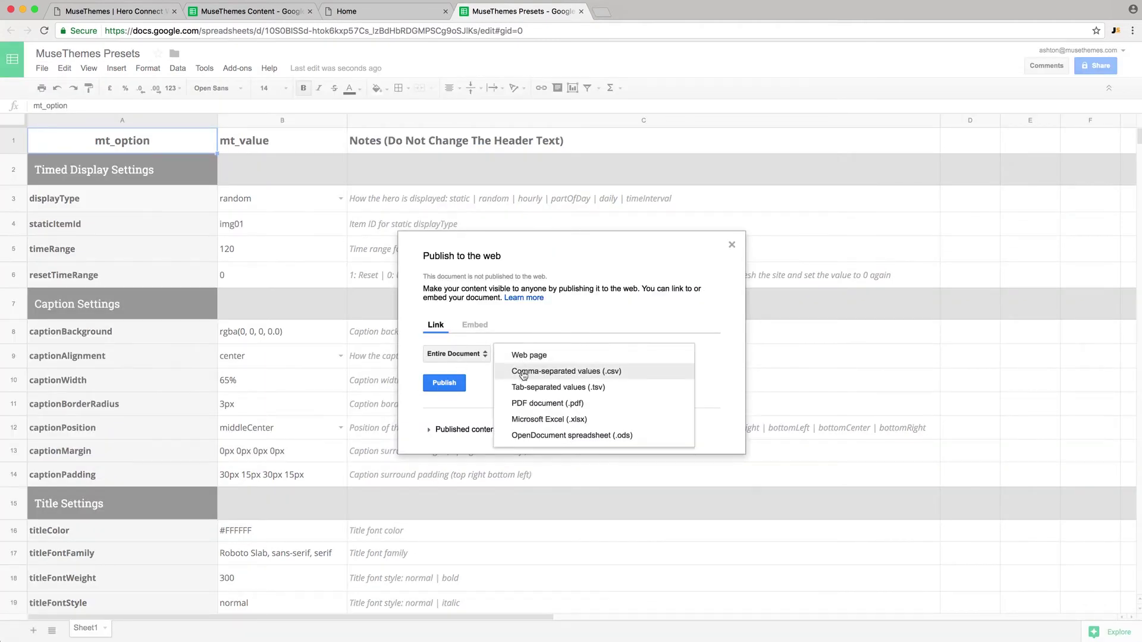
{"action": "left_click", "coordinate": [522, 373]}
{"action": "left_click", "coordinate": [444, 383]}
{"action": "left_click", "coordinate": [687, 102]}
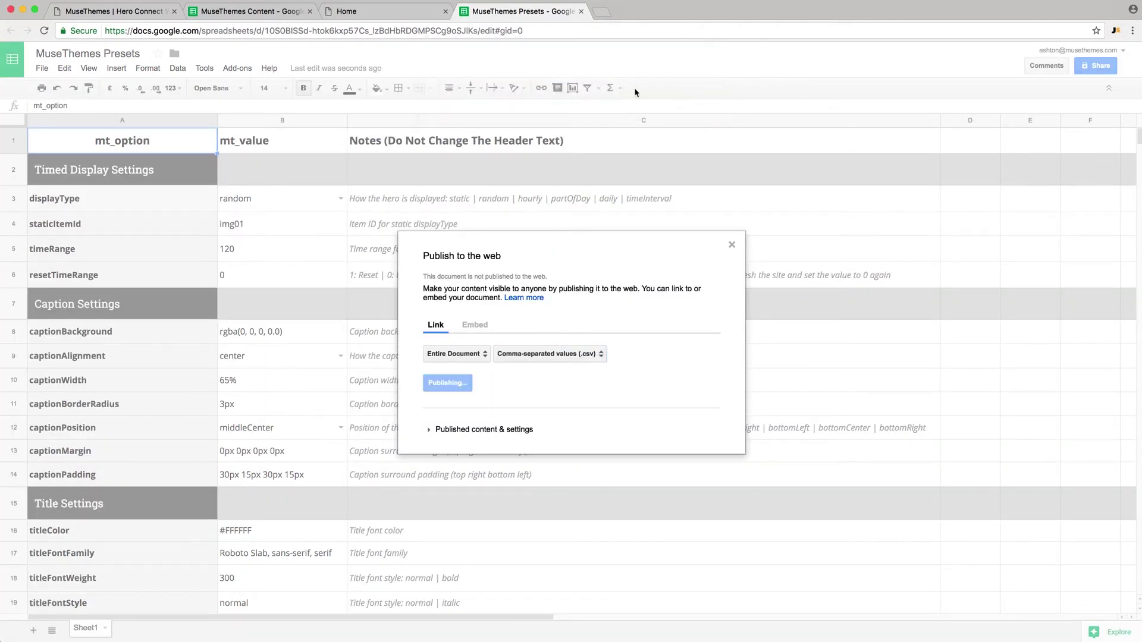
{"action": "left_click", "coordinate": [731, 212]}
- Copy the MuseThemes Presets spreadsheet ID from the web address
{"action": "left_click", "coordinate": [266, 31]}
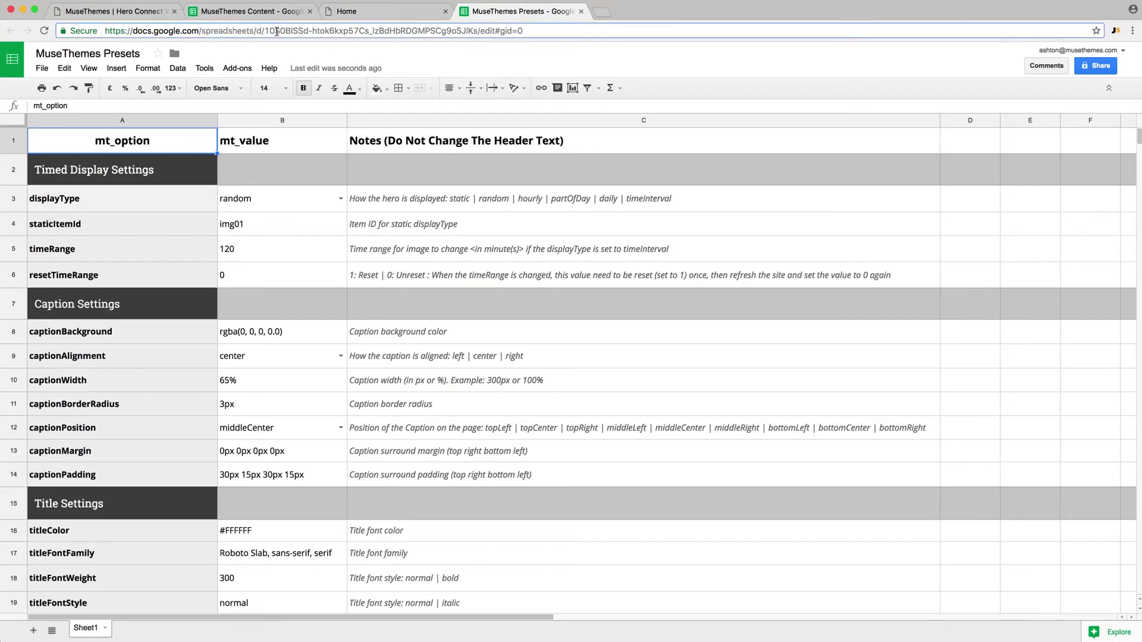
{"action": "left_click_drag", "start_coordinate": [266, 31], "coordinate": [474, 30]}
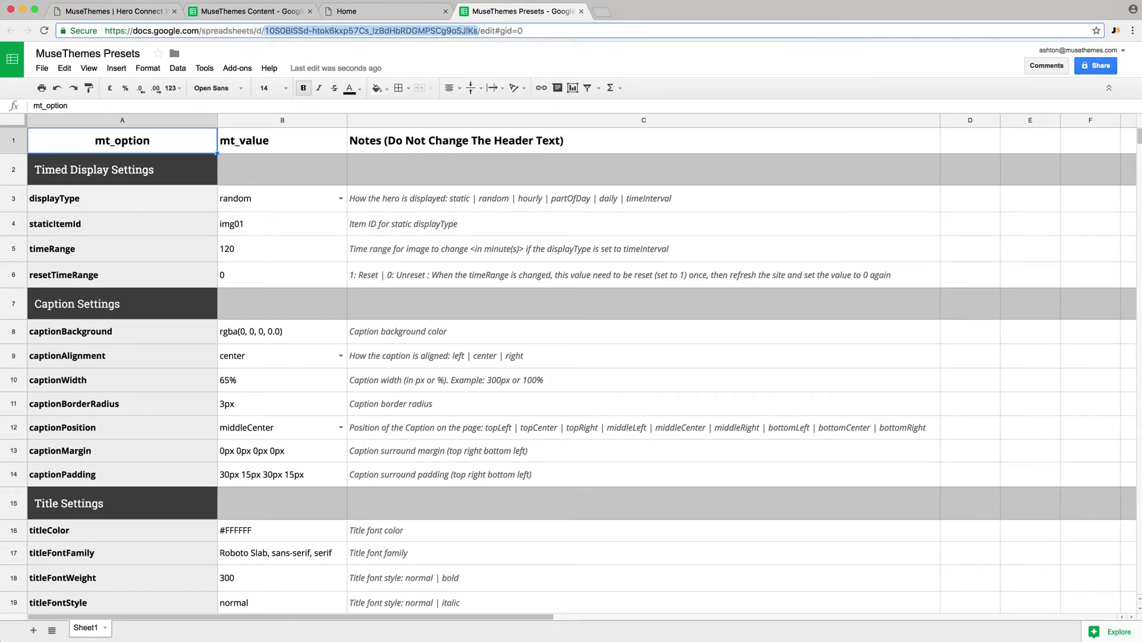
{"action": "key", "text": "super+Tab"}
- Replace the widget's Presets spreadsheet key with the pasted MuseThemes Presets ID and reload the banner
{"action": "left_click", "coordinate": [819, 66]}
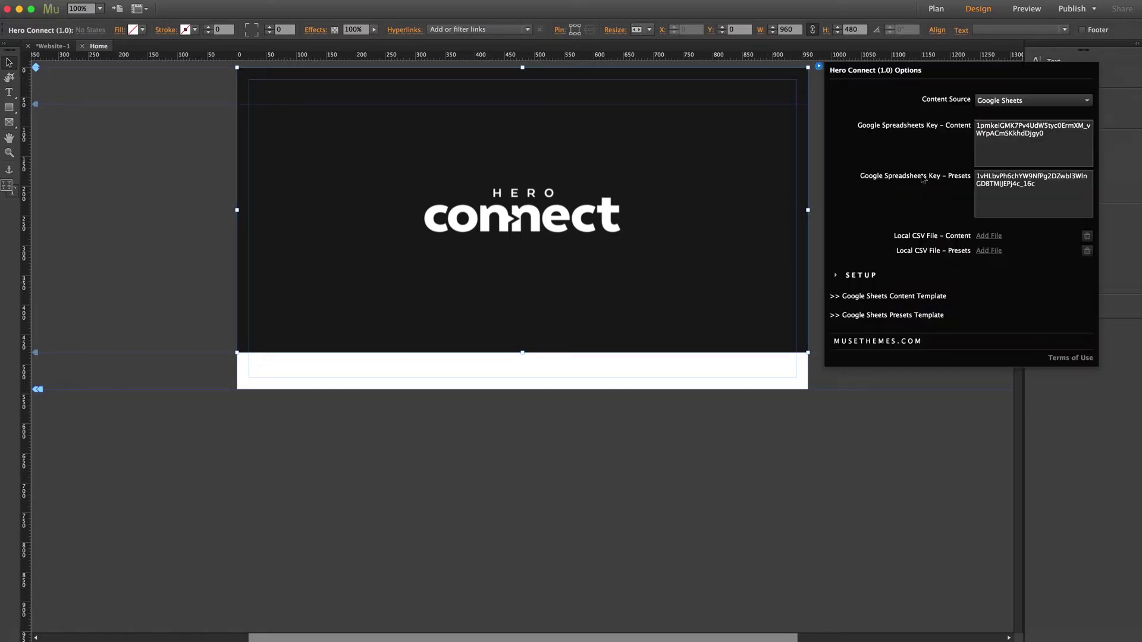
{"action": "left_click", "coordinate": [988, 184]}
{"action": "key", "text": "super+a"}
{"action": "key", "text": "super+v"}
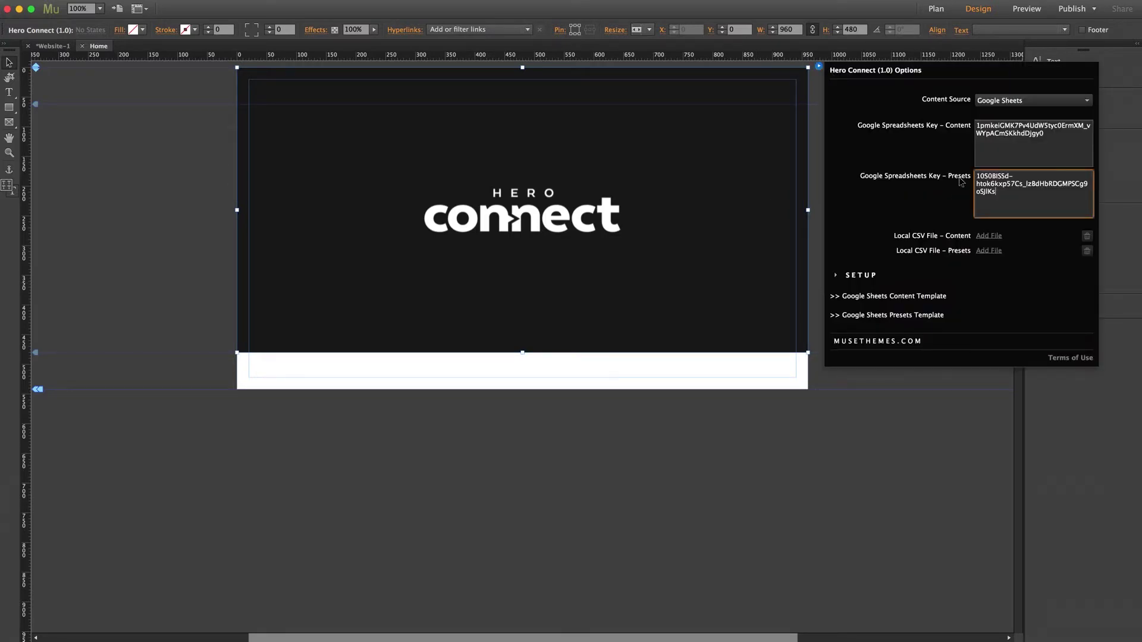
{"action": "left_click", "coordinate": [961, 181]}
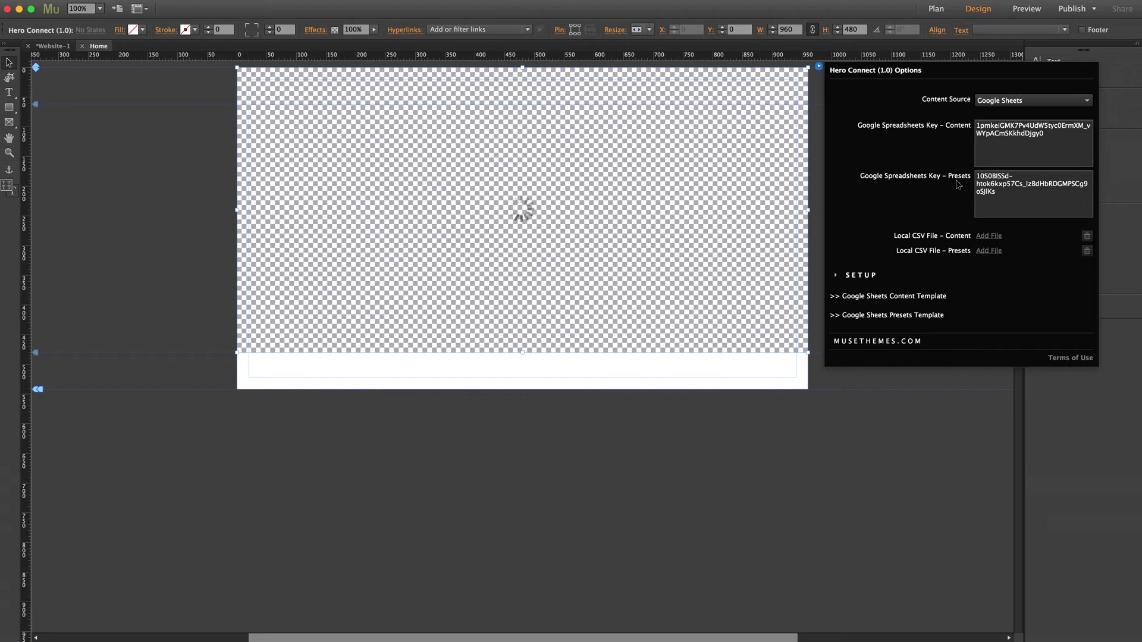
{"action": "left_click", "coordinate": [932, 419]}
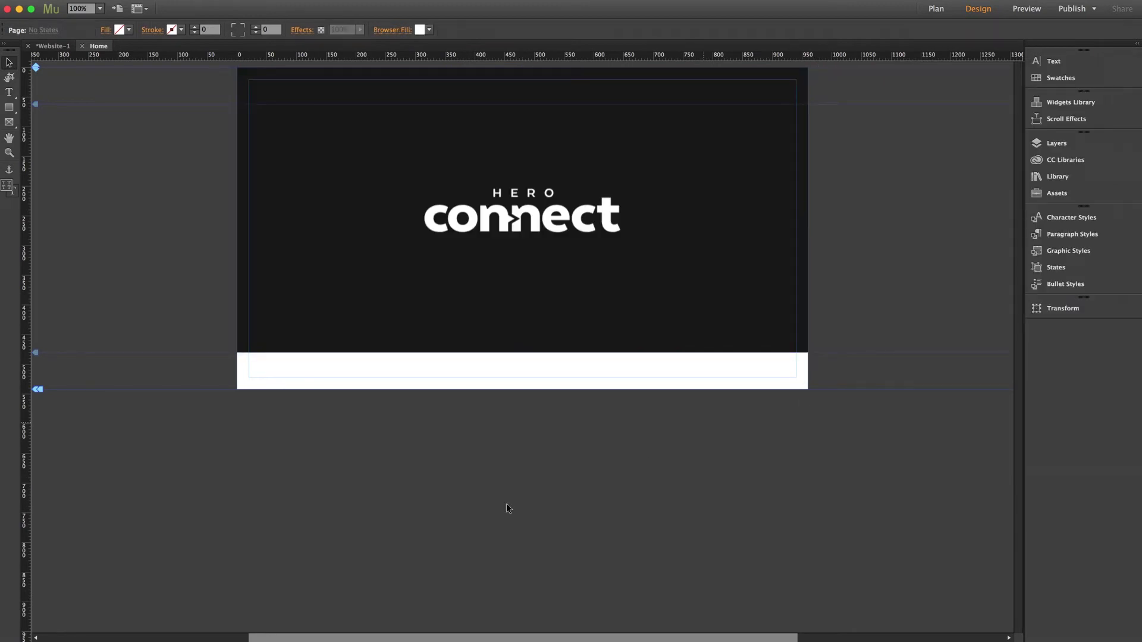
- Reorder the browser tabs and go to the MuseThemes Presets sheet
{"action": "key", "text": "super+Tab"}
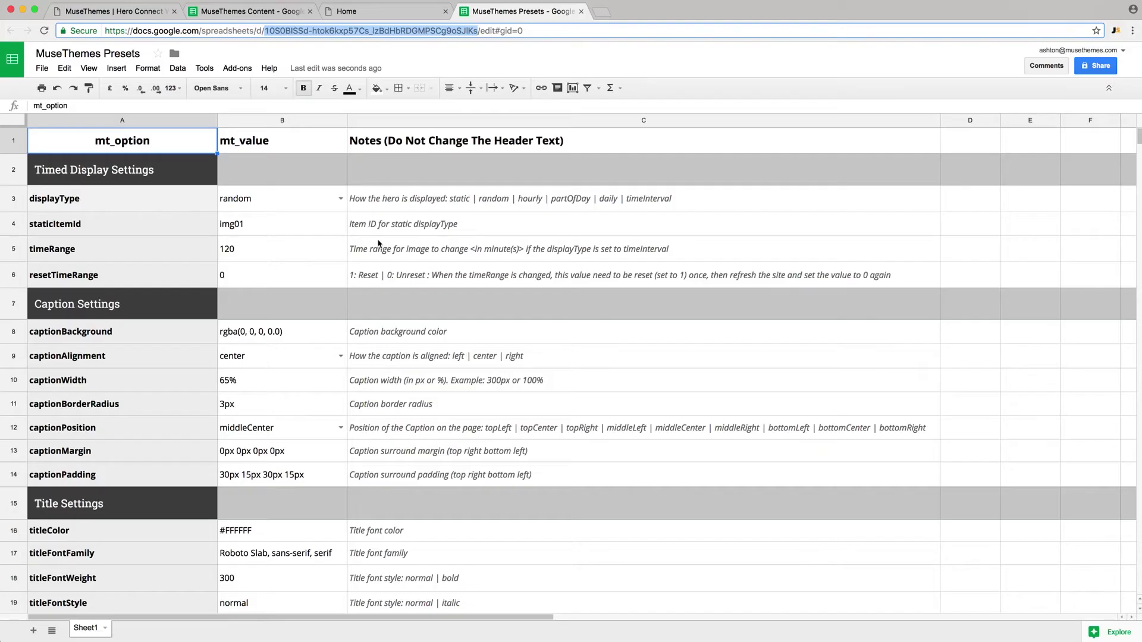
{"action": "left_click_drag", "start_coordinate": [341, 13], "coordinate": [206, 14]}
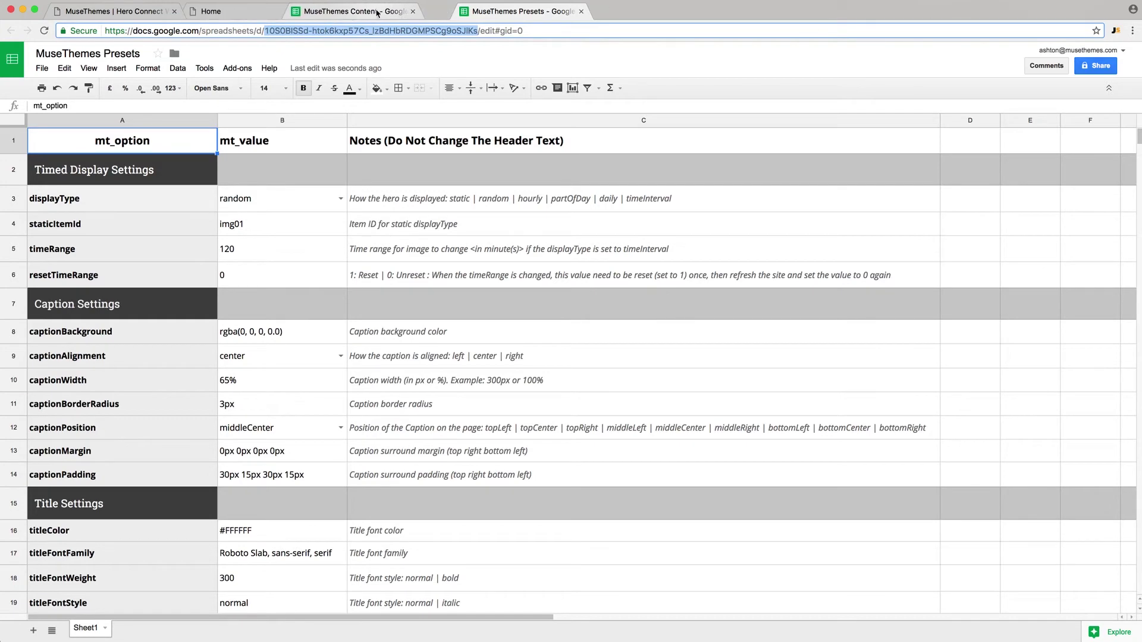
{"action": "left_click", "coordinate": [380, 12]}
{"action": "left_click", "coordinate": [503, 13]}
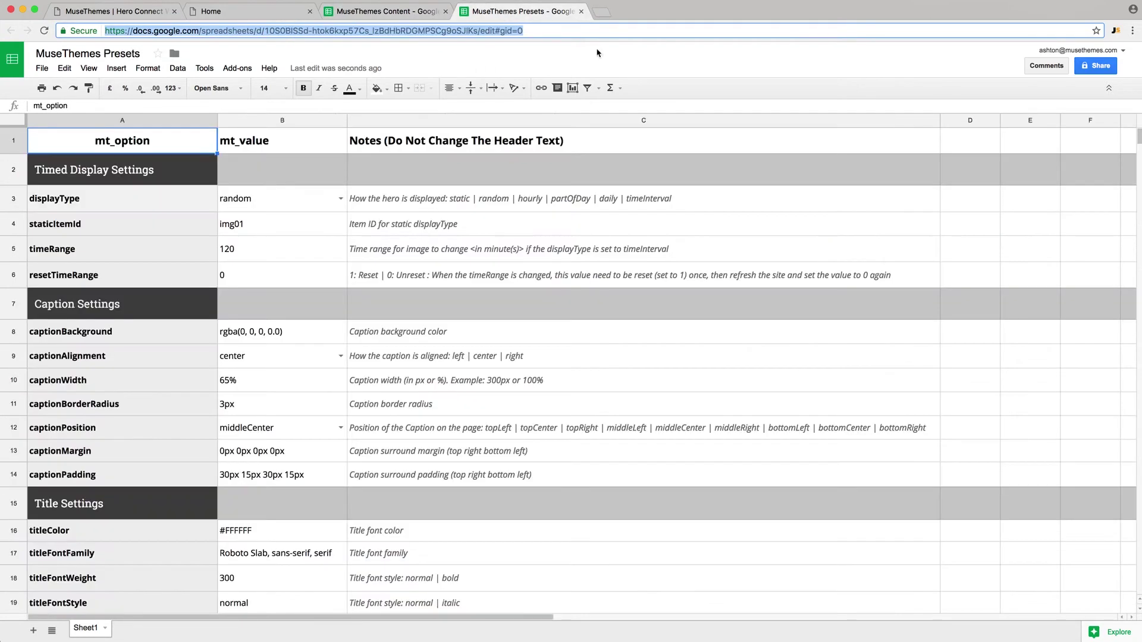
- Inspect displayType in B3 and list its choices: random, static, hourly, partOfDay, daily, timeinterval
{"action": "left_click", "coordinate": [82, 210]}
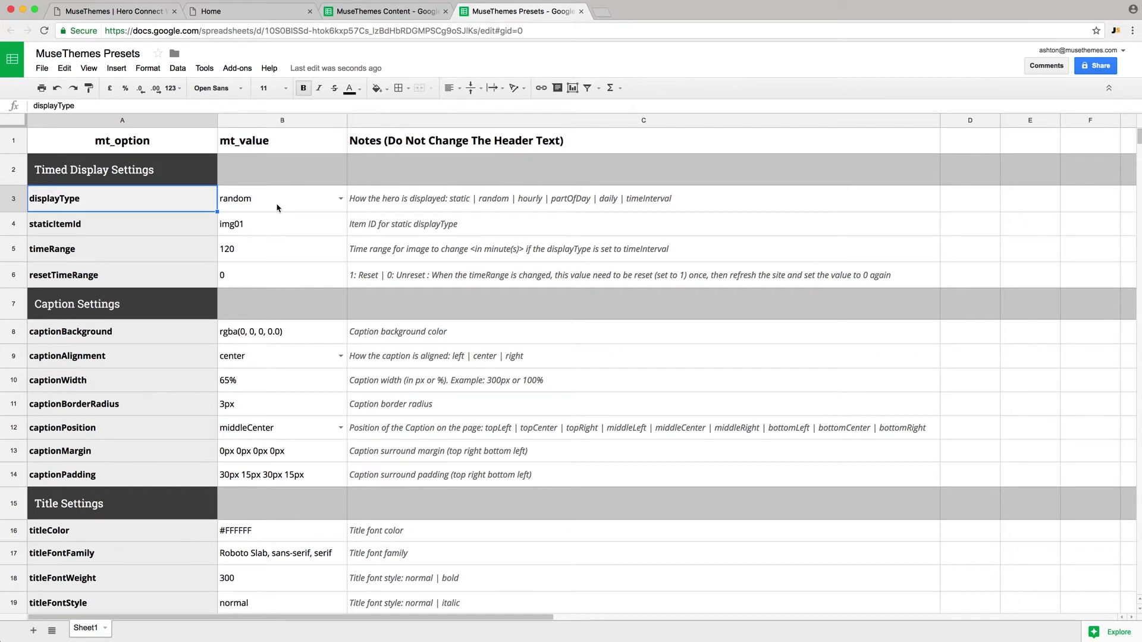
{"action": "left_click", "coordinate": [285, 207]}
{"action": "left_click", "coordinate": [245, 135]}
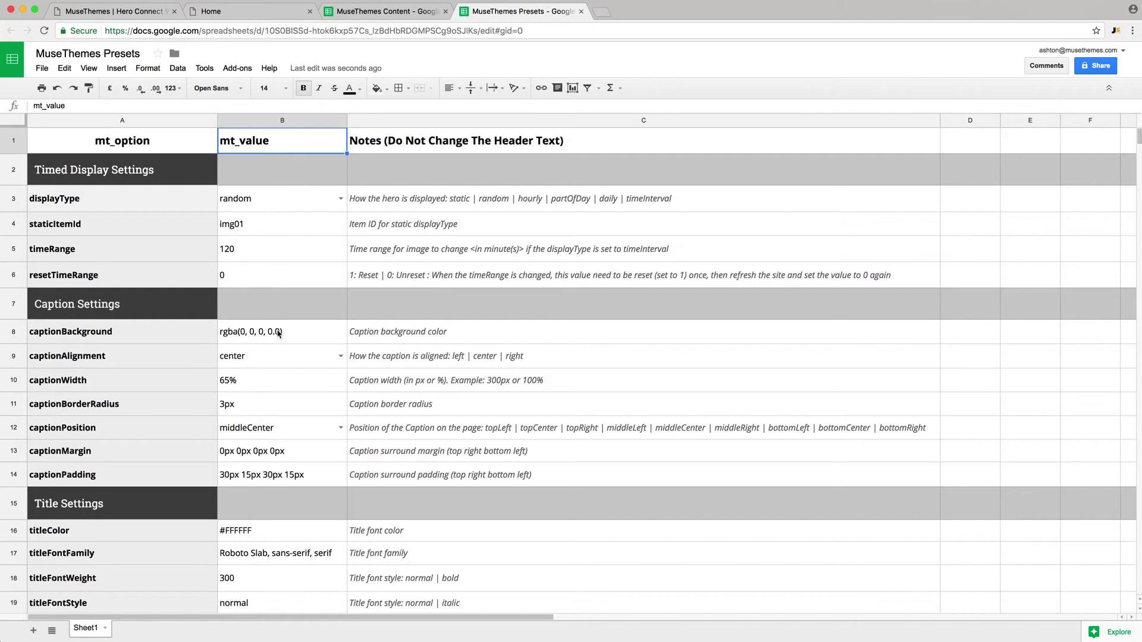
{"action": "left_click", "coordinate": [341, 199]}
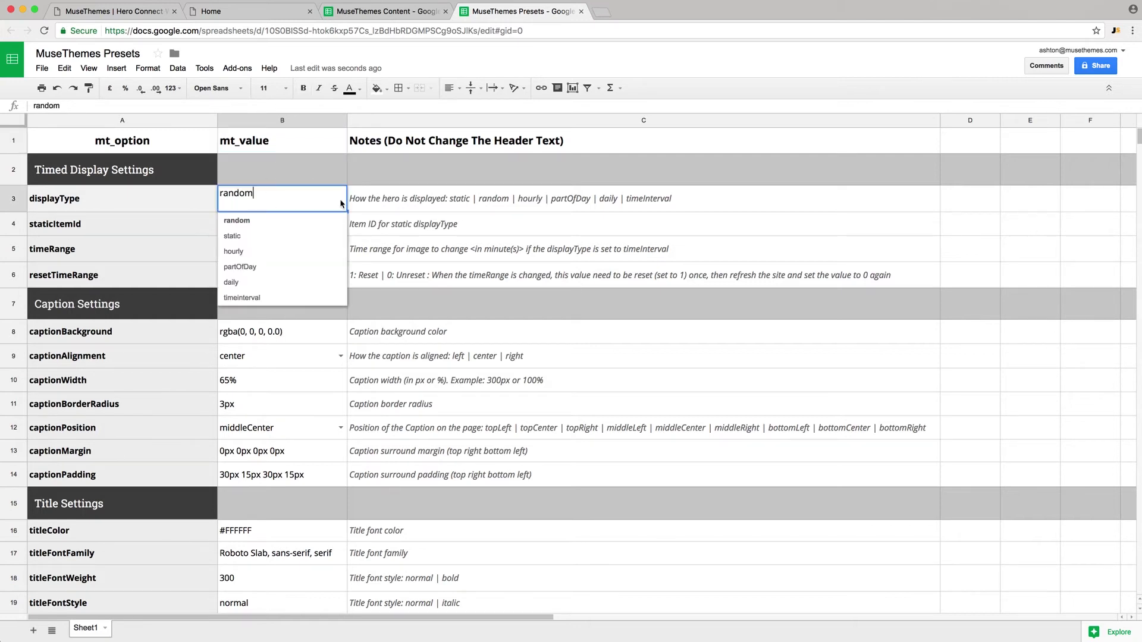
{"action": "left_click", "coordinate": [301, 170]}
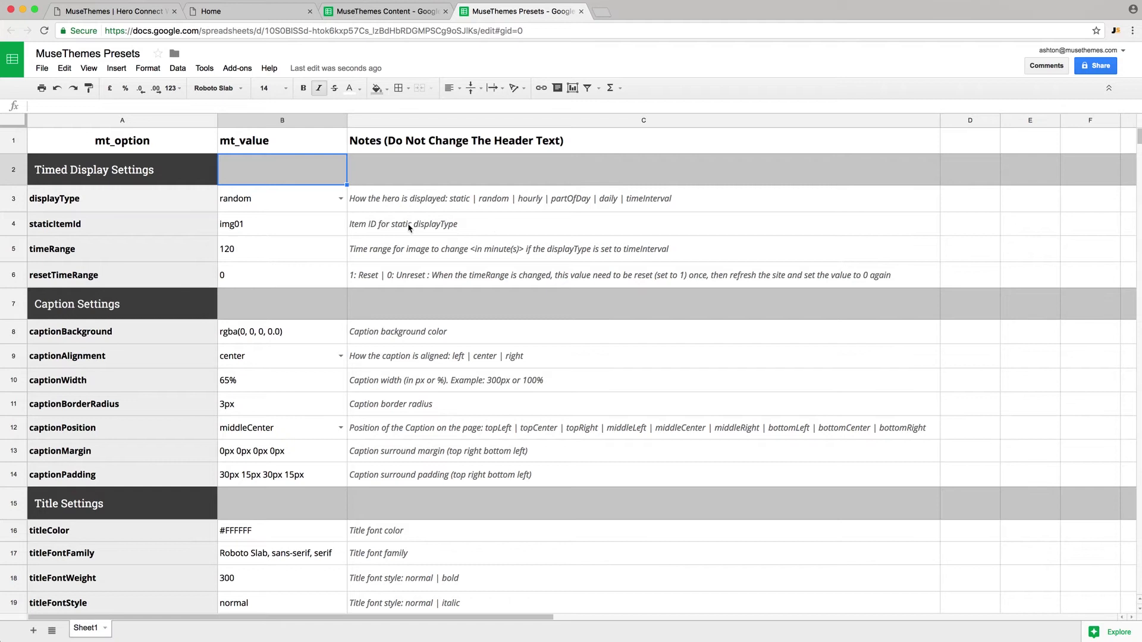
{"action": "left_click", "coordinate": [257, 201]}
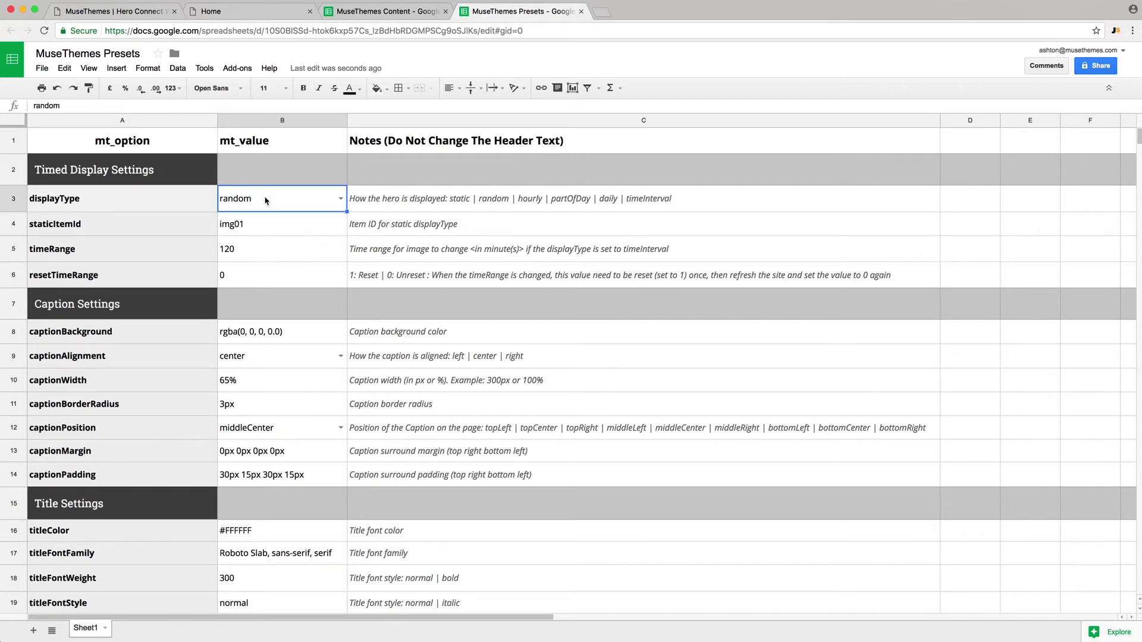
{"action": "left_click", "coordinate": [341, 198]}
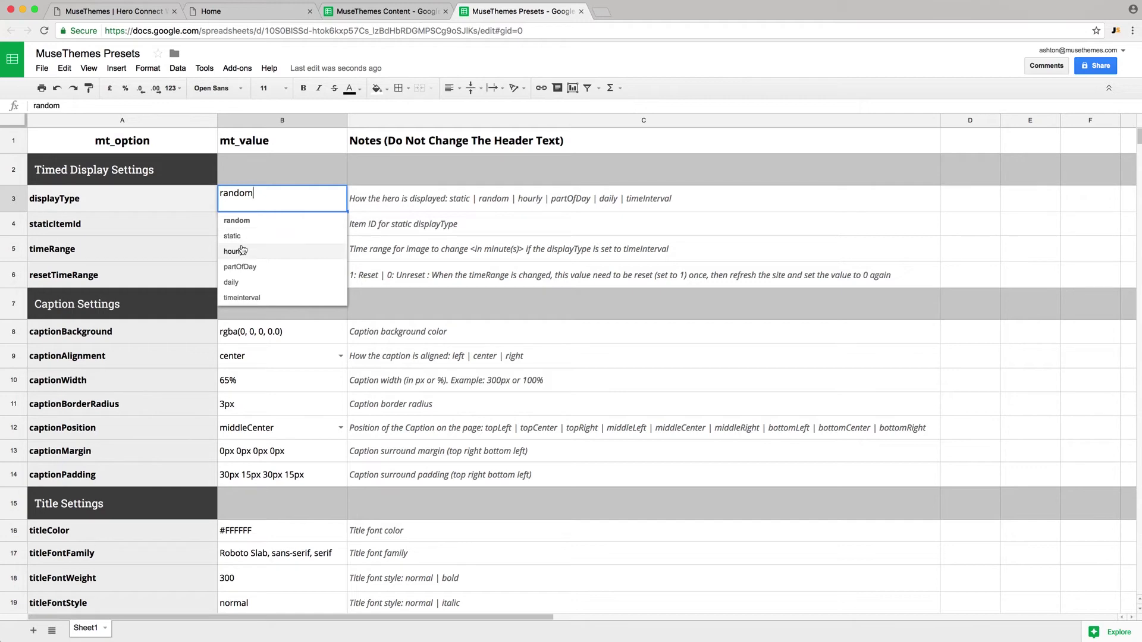
- Keep displayType at random and review the Content sheet's hourly, daily, partOfDay and mediaType columns
{"action": "key", "text": "Left"}
{"action": "left_click", "coordinate": [390, 13]}
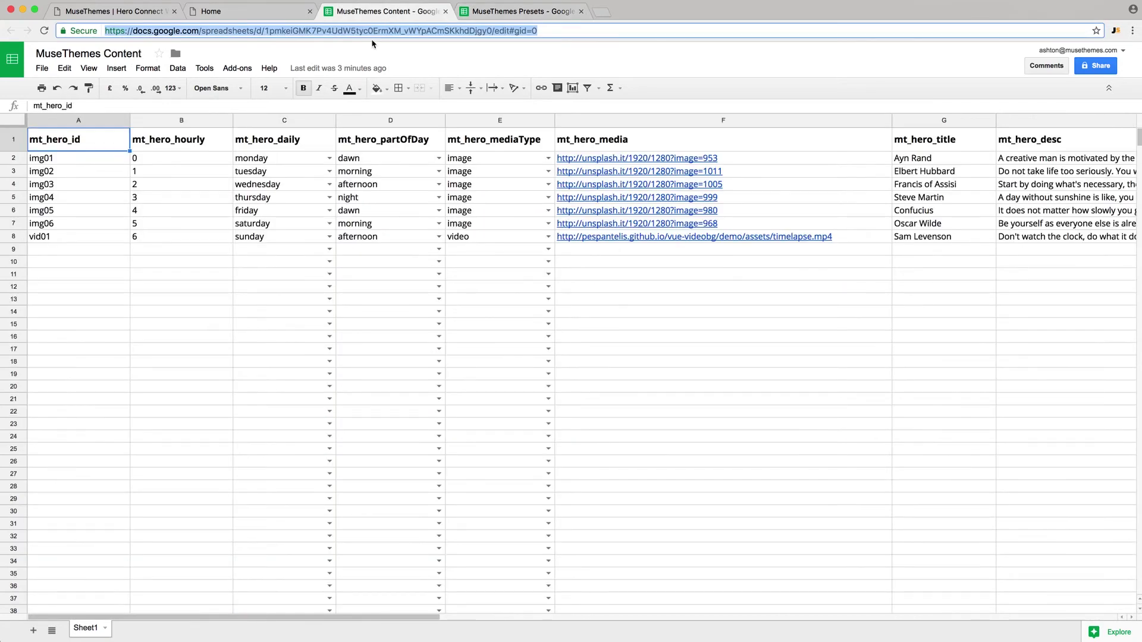
{"action": "left_click", "coordinate": [91, 145]}
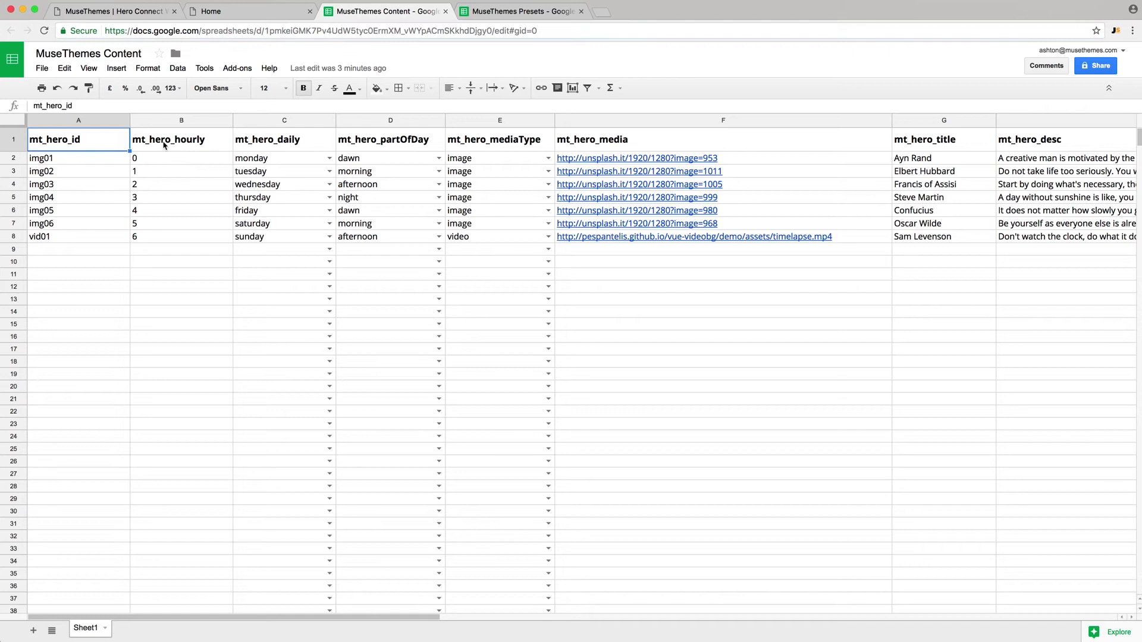
{"action": "left_click", "coordinate": [178, 121]}
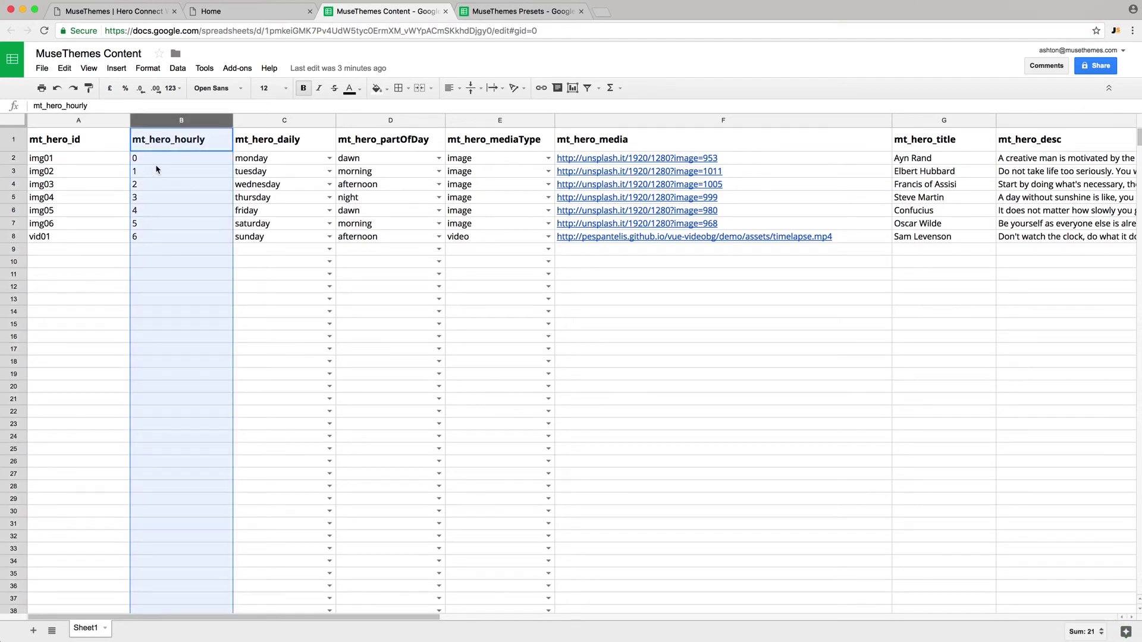
{"action": "left_click", "coordinate": [293, 122]}
{"action": "left_click", "coordinate": [394, 122]}
{"action": "left_click", "coordinate": [479, 122]}
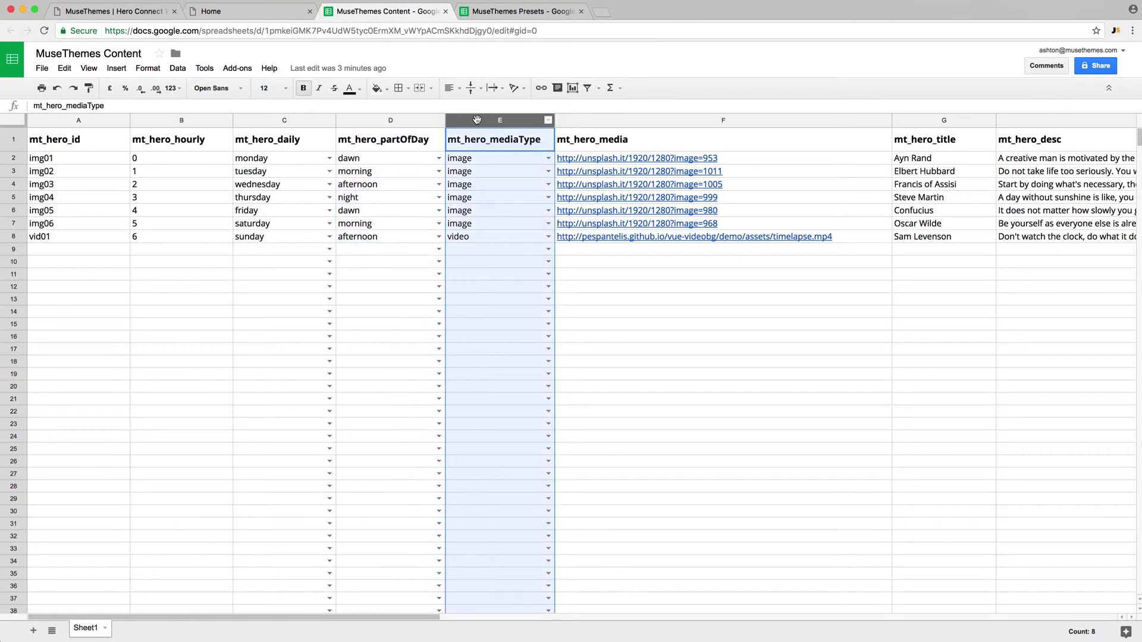
{"action": "left_click", "coordinate": [180, 123]}
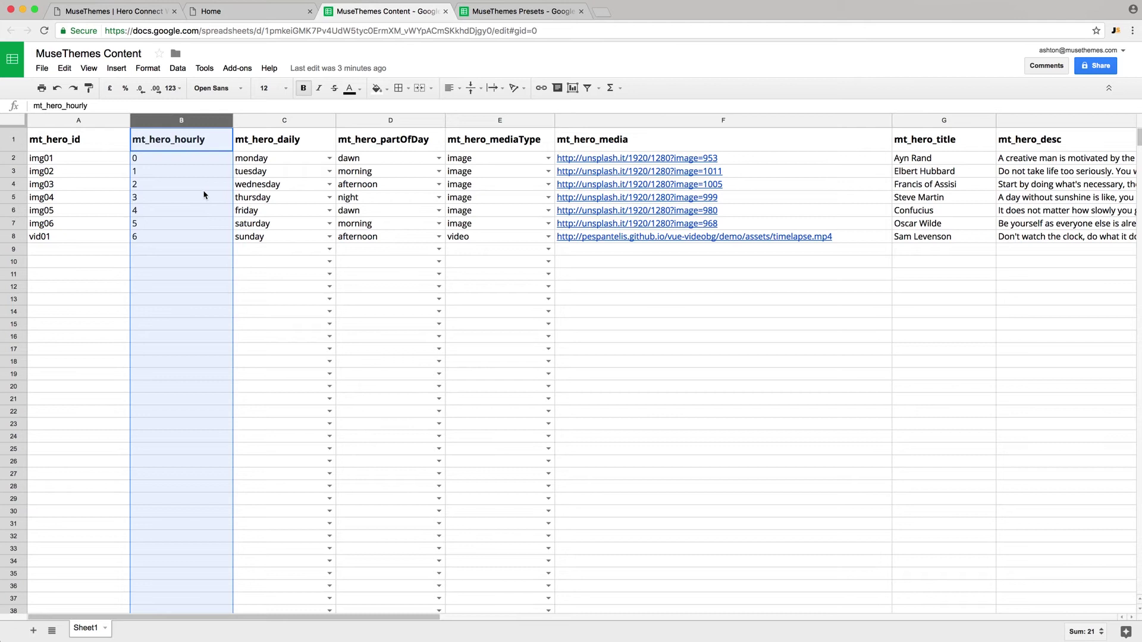
- Check the first mt_hero_hourly values, 0 and 1
{"action": "left_click", "coordinate": [158, 160]}
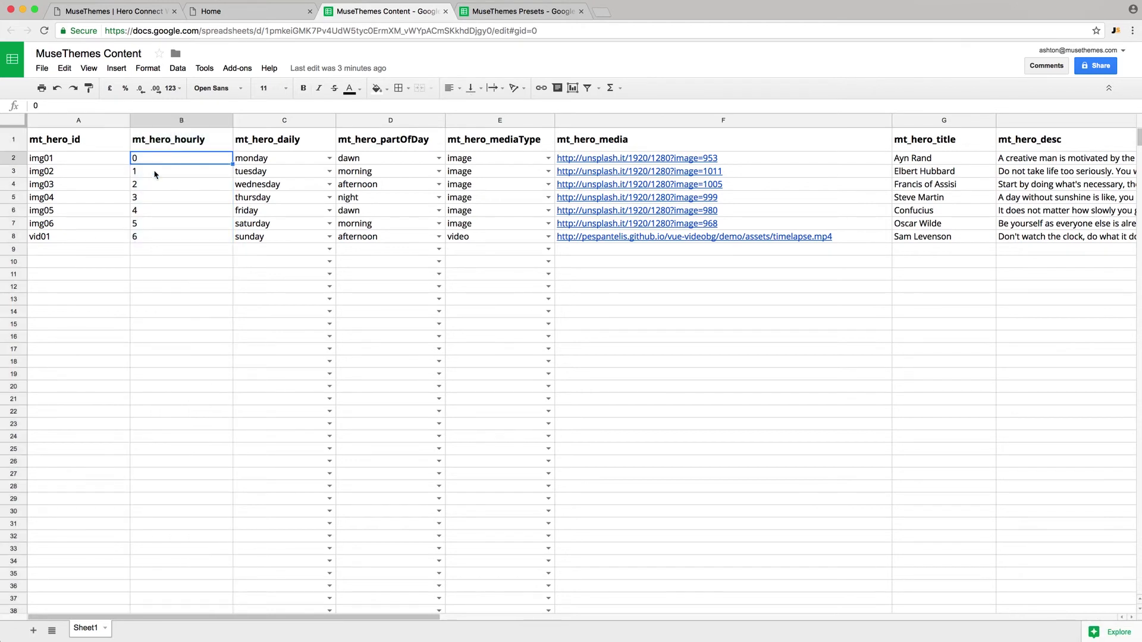
{"action": "left_click", "coordinate": [154, 173]}
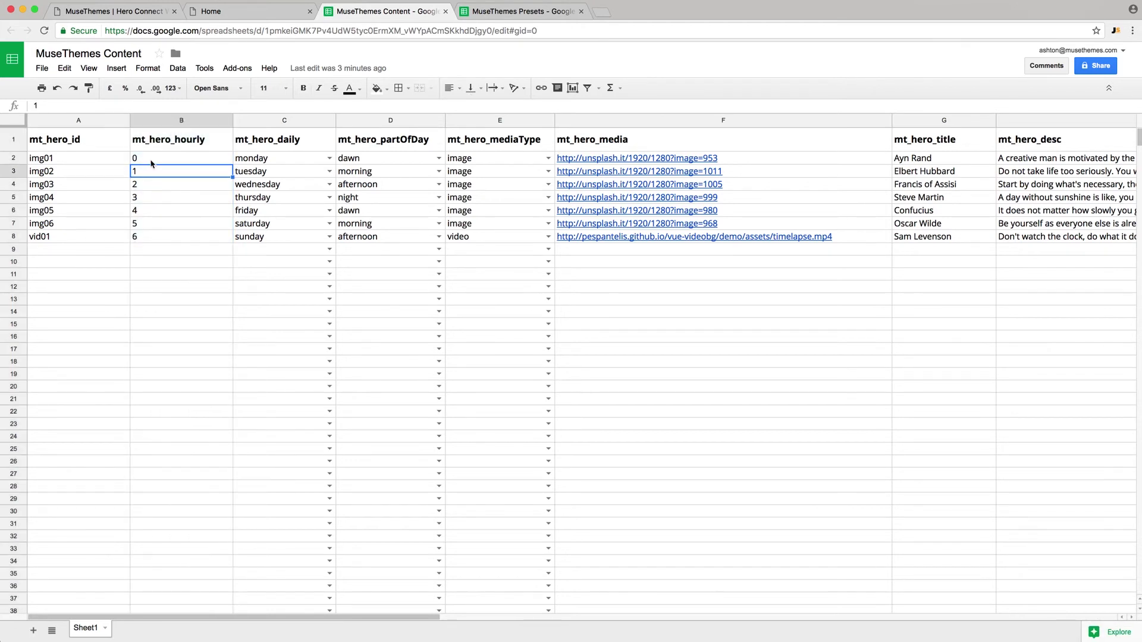
{"action": "left_click", "coordinate": [153, 161]}
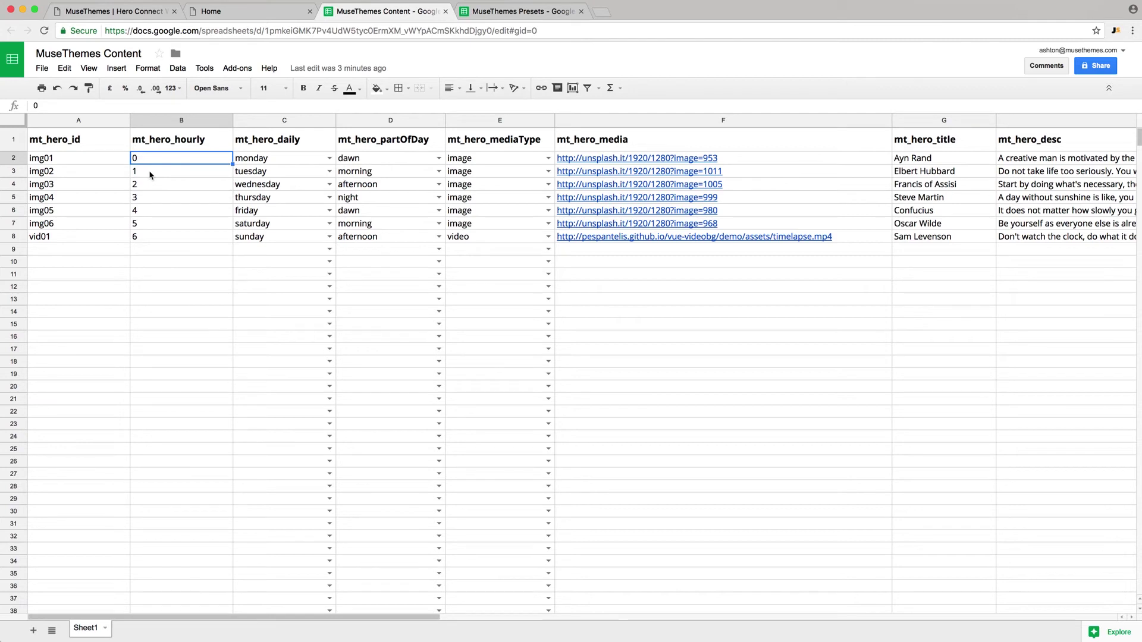
{"action": "left_click", "coordinate": [151, 175]}
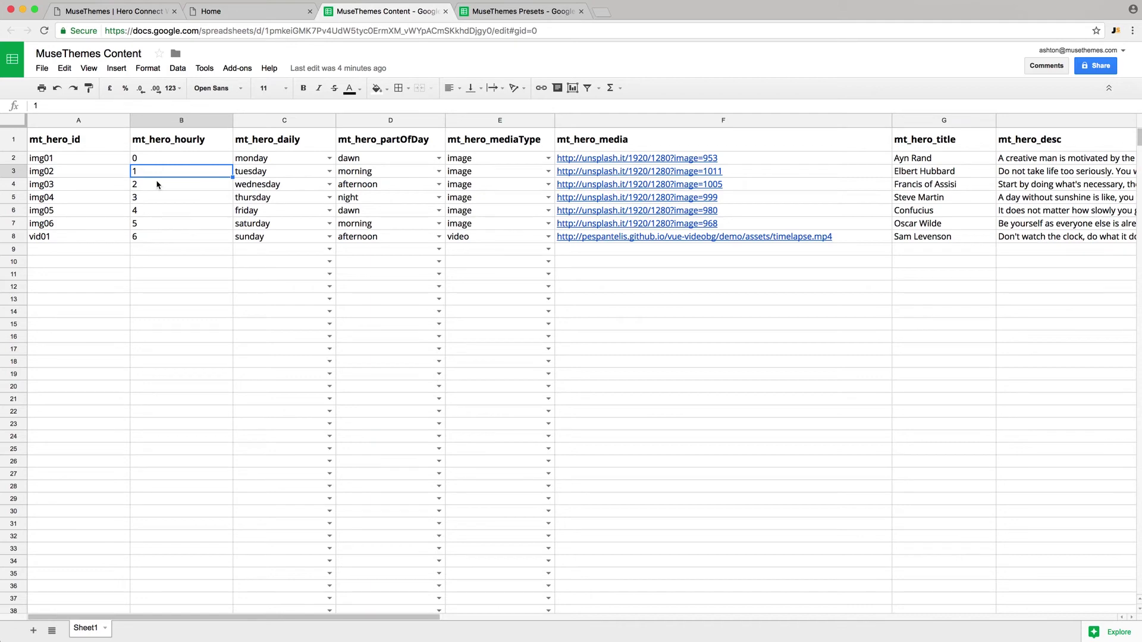
- Change displayType to timeinterval and confirm timeRange is 120
{"action": "left_click", "coordinate": [479, 11]}
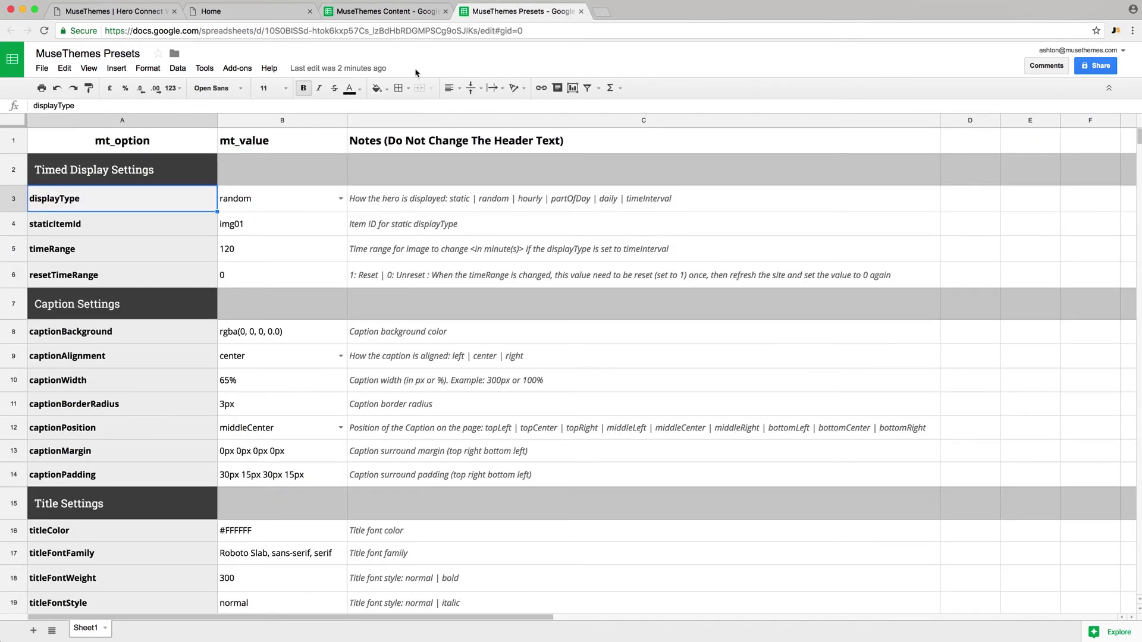
{"action": "left_click", "coordinate": [339, 199]}
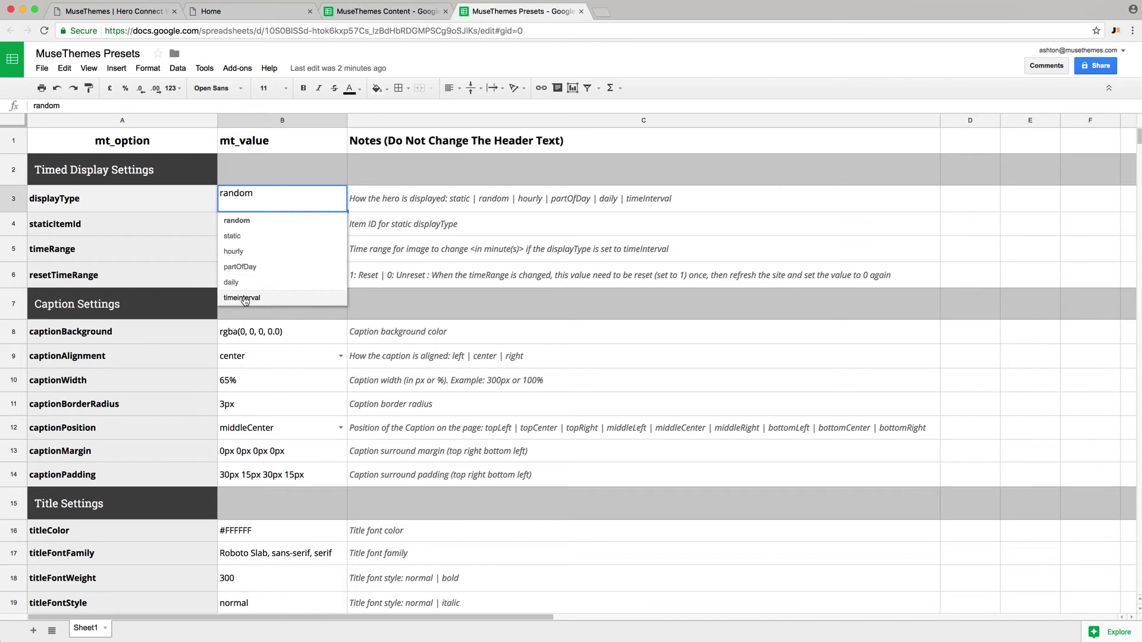
{"action": "left_click", "coordinate": [245, 300]}
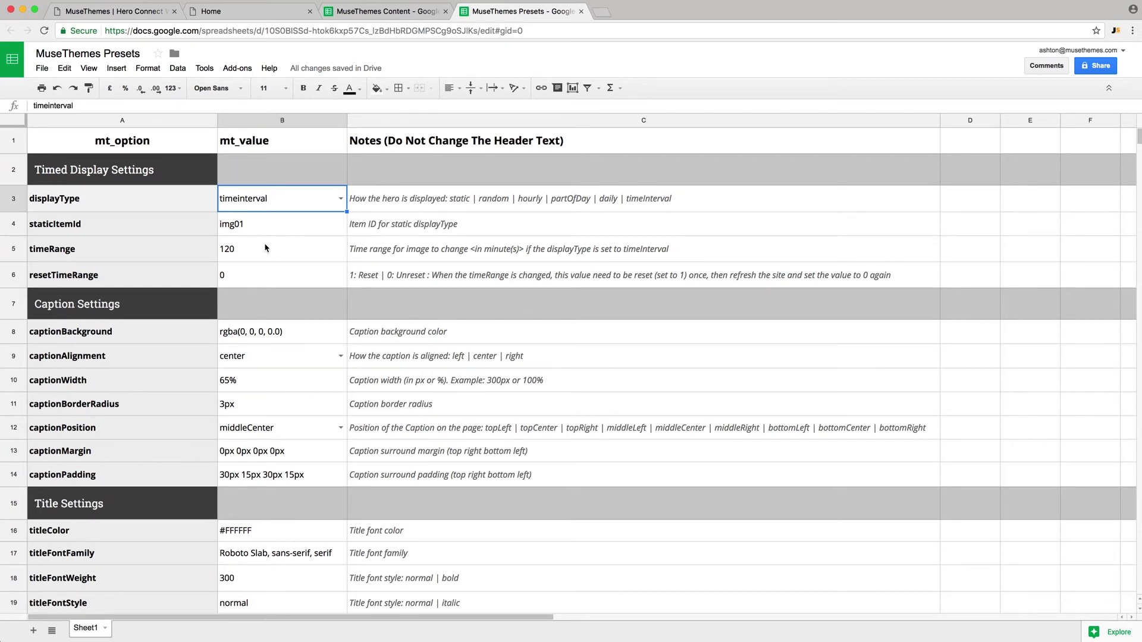
{"action": "left_click", "coordinate": [232, 255]}
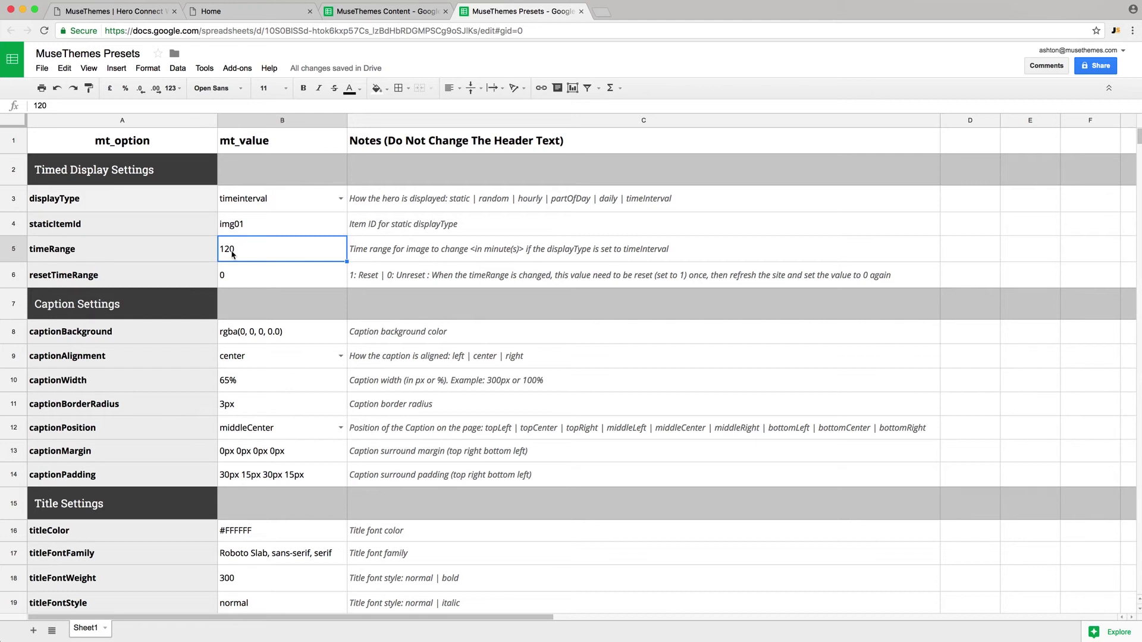
- Review the MuseThemes Content mt_hero_id, mt_hero_mediaType and mt_hero_media columns
{"action": "left_click", "coordinate": [358, 14]}
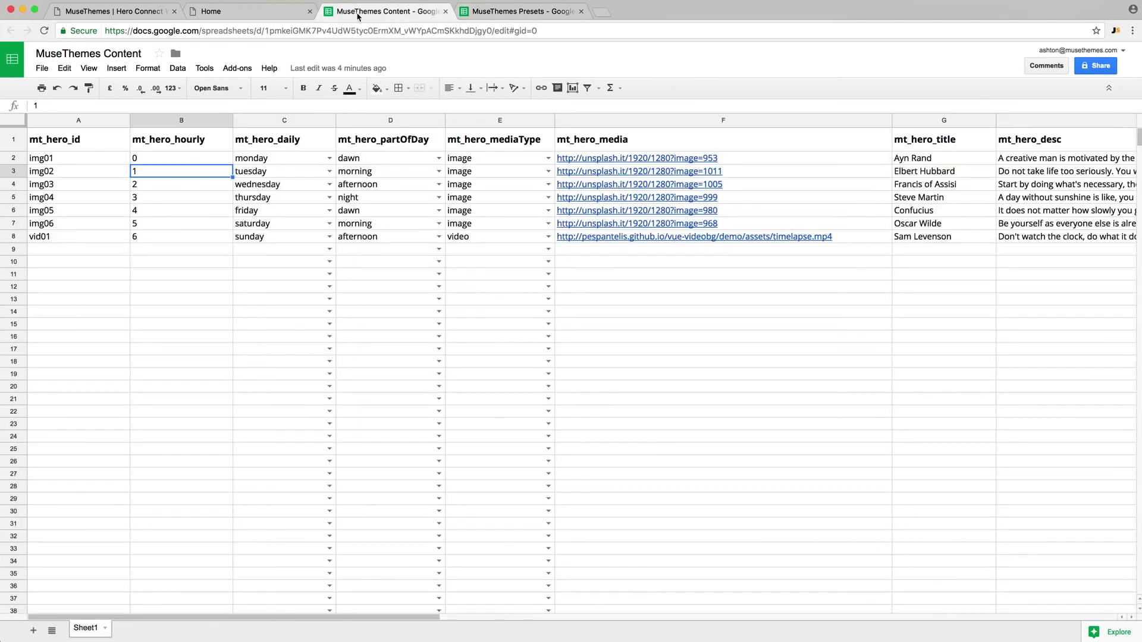
{"action": "left_click", "coordinate": [82, 120]}
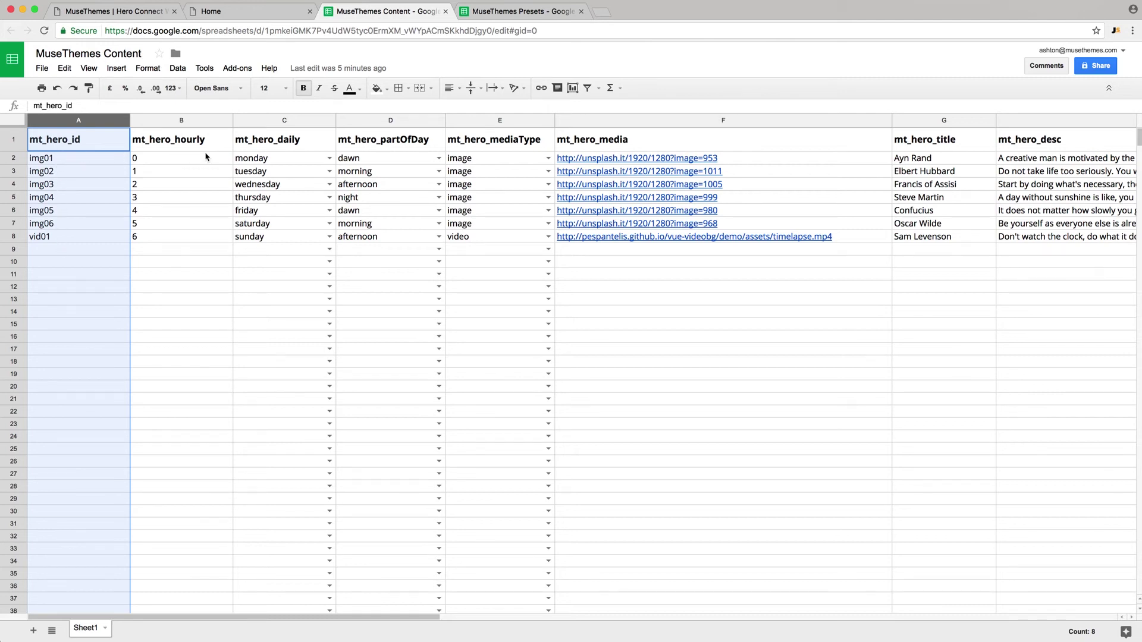
{"action": "left_click", "coordinate": [493, 119]}
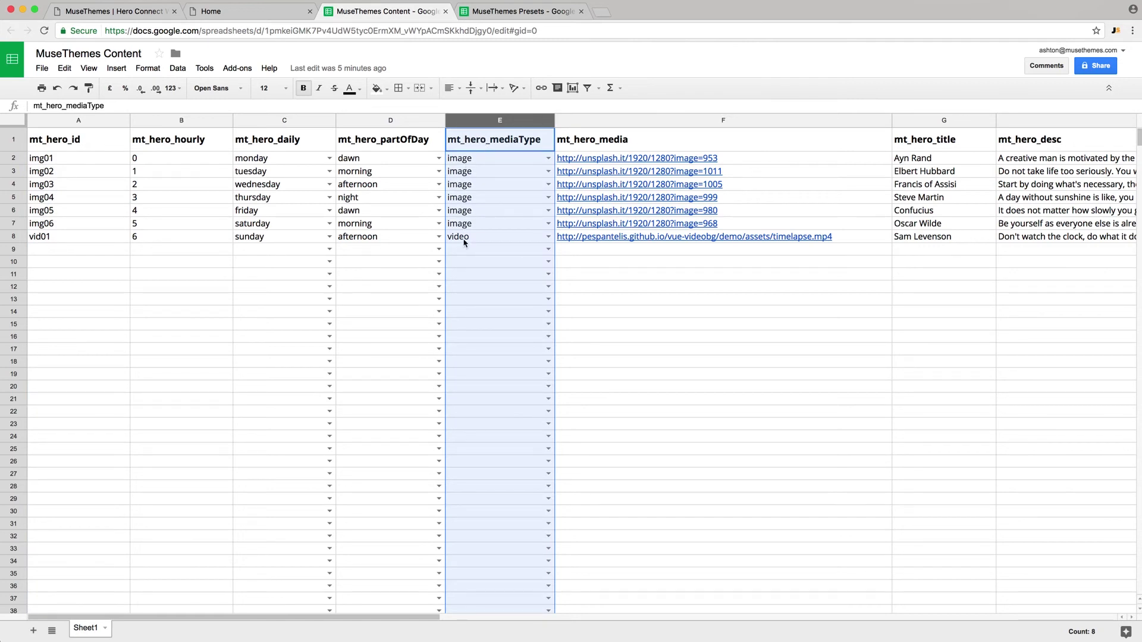
{"action": "left_click", "coordinate": [624, 121]}
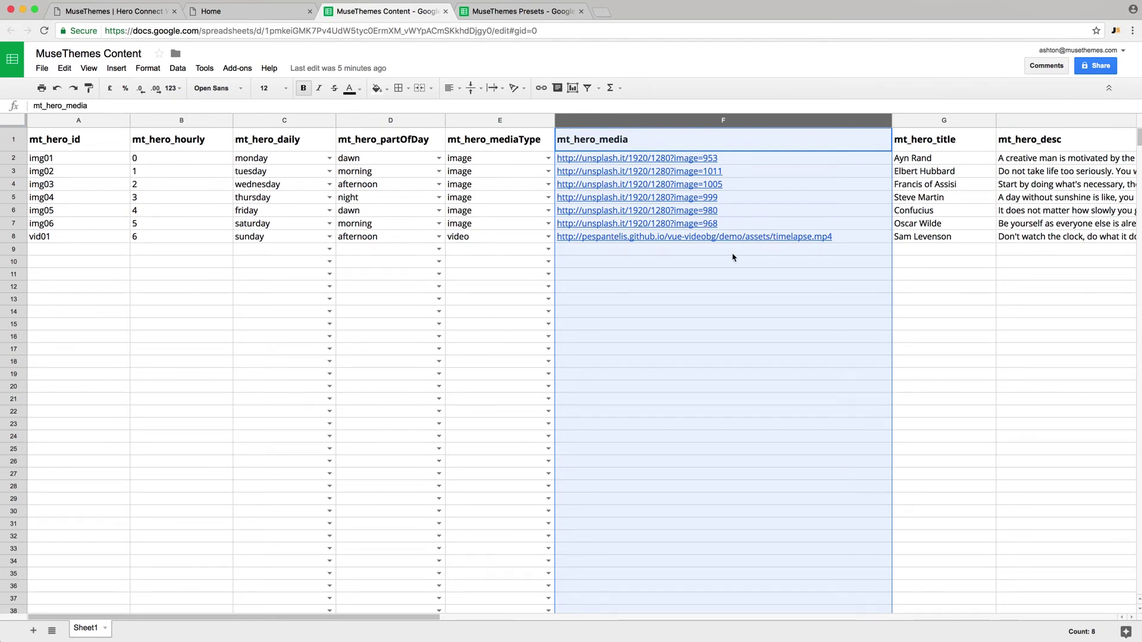
- Scroll right to review the mt_hero_title and mt_hero_desc columns
{"action": "scroll", "coordinate": [734, 257], "scroll_direction": "right", "scroll_amount": 5}
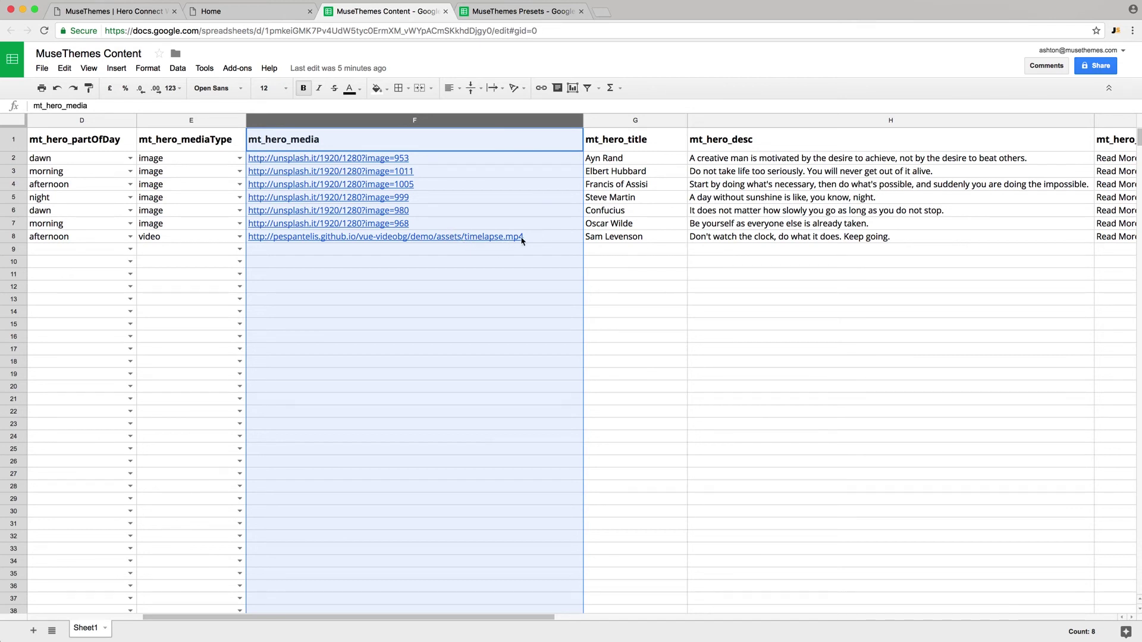
{"action": "mouse_move", "coordinate": [465, 241]}
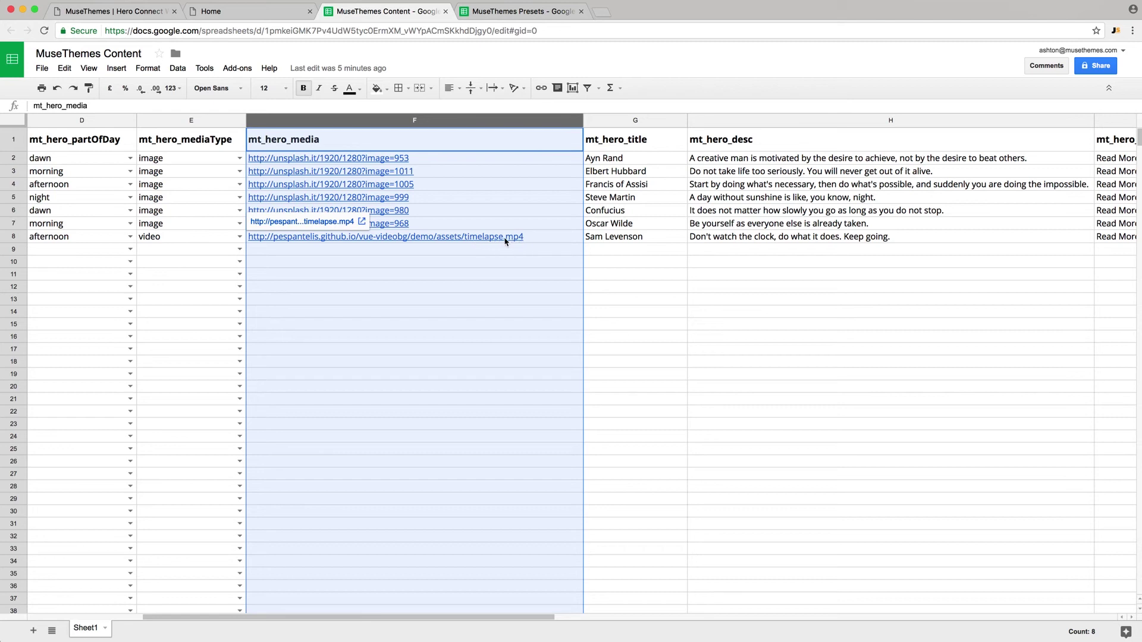
{"action": "left_click", "coordinate": [542, 250]}
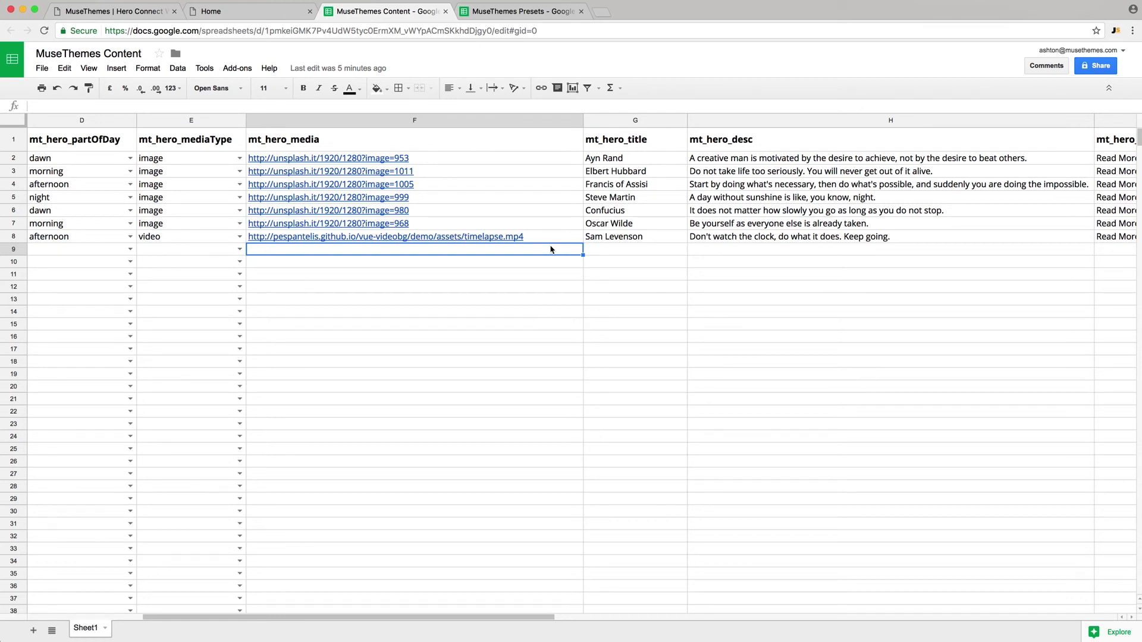
{"action": "left_click", "coordinate": [638, 122]}
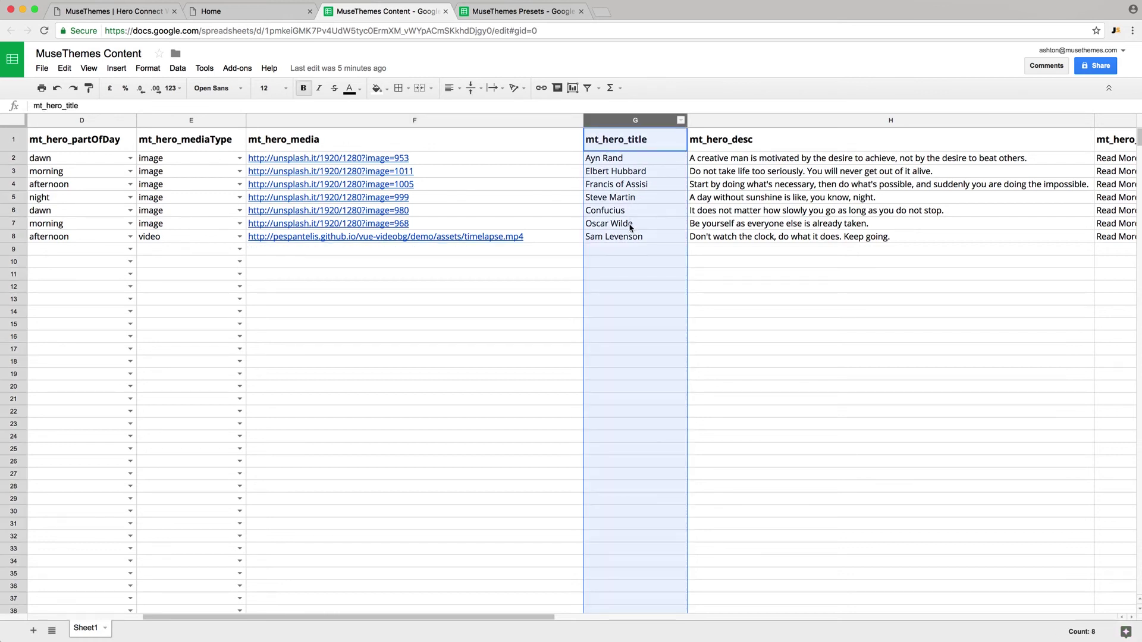
{"action": "left_click", "coordinate": [742, 121]}
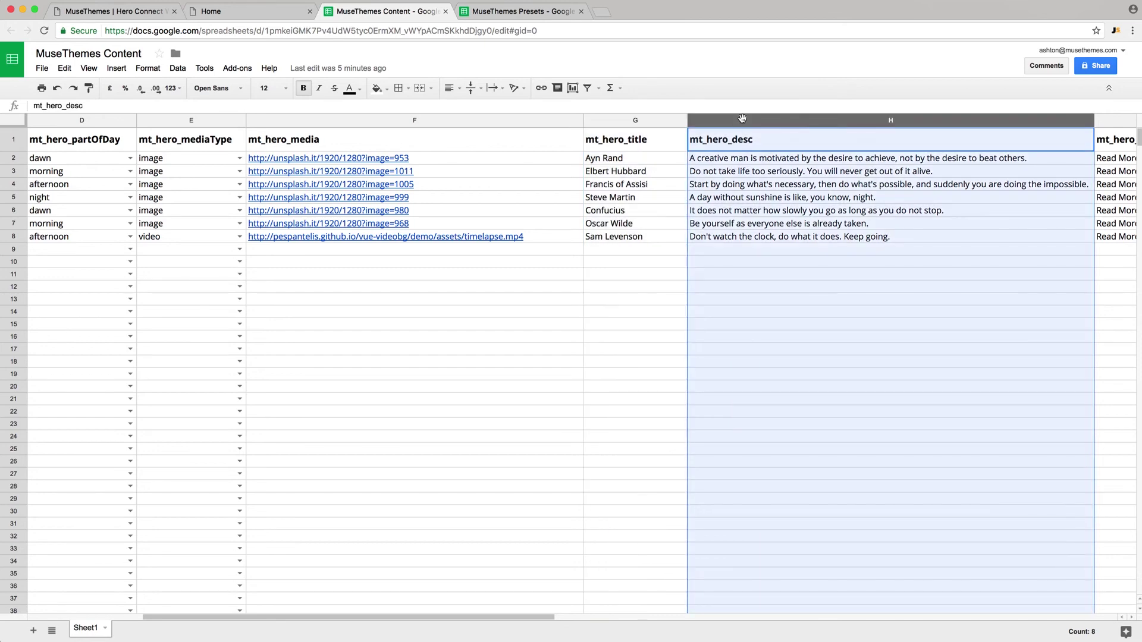
- View the Home preview's Ayn Rand hero, then the Hero Connect 'Video and More' demo
{"action": "left_click", "coordinate": [259, 12]}
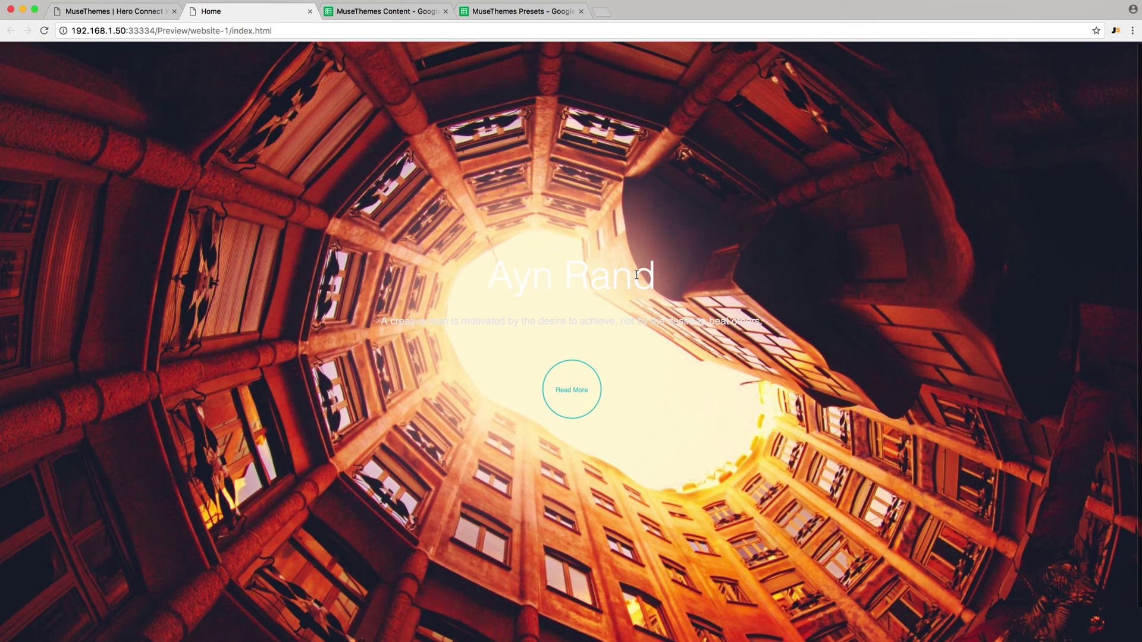
{"action": "left_click", "coordinate": [157, 11]}
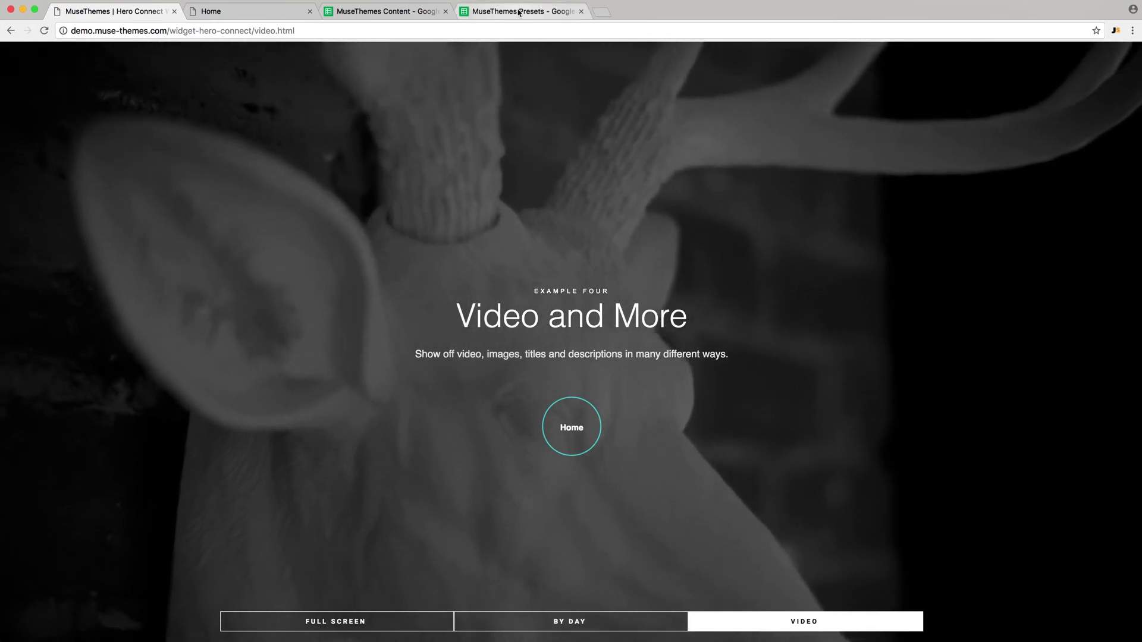
{"action": "left_click", "coordinate": [519, 12]}
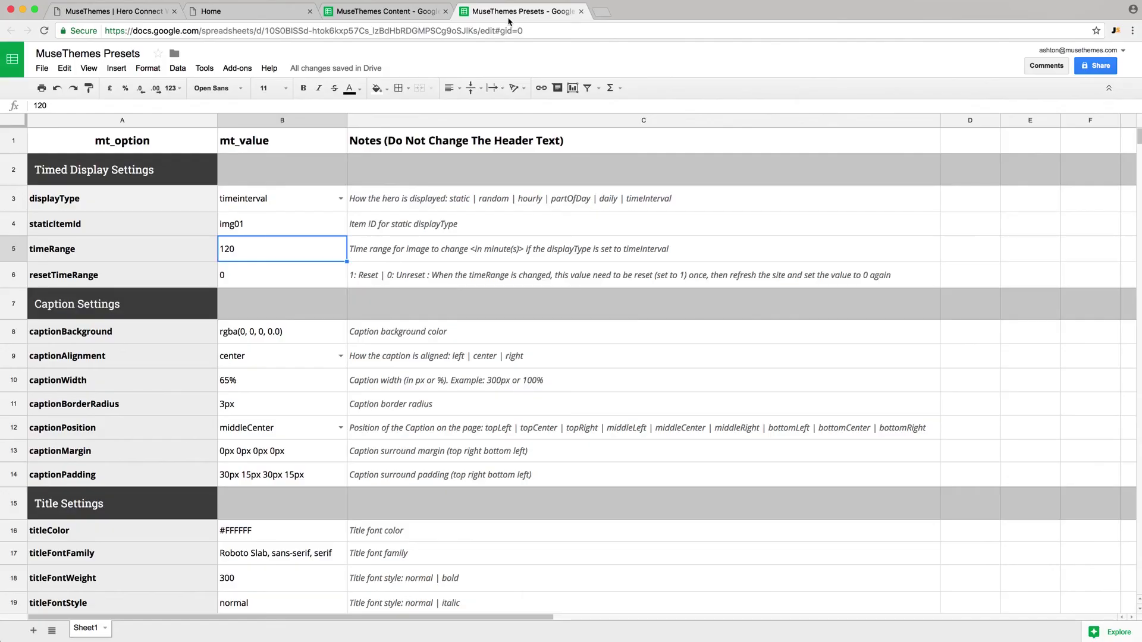
{"action": "left_click", "coordinate": [381, 11]}
{"action": "scroll", "coordinate": [983, 161], "scroll_direction": "right", "scroll_amount": 10}
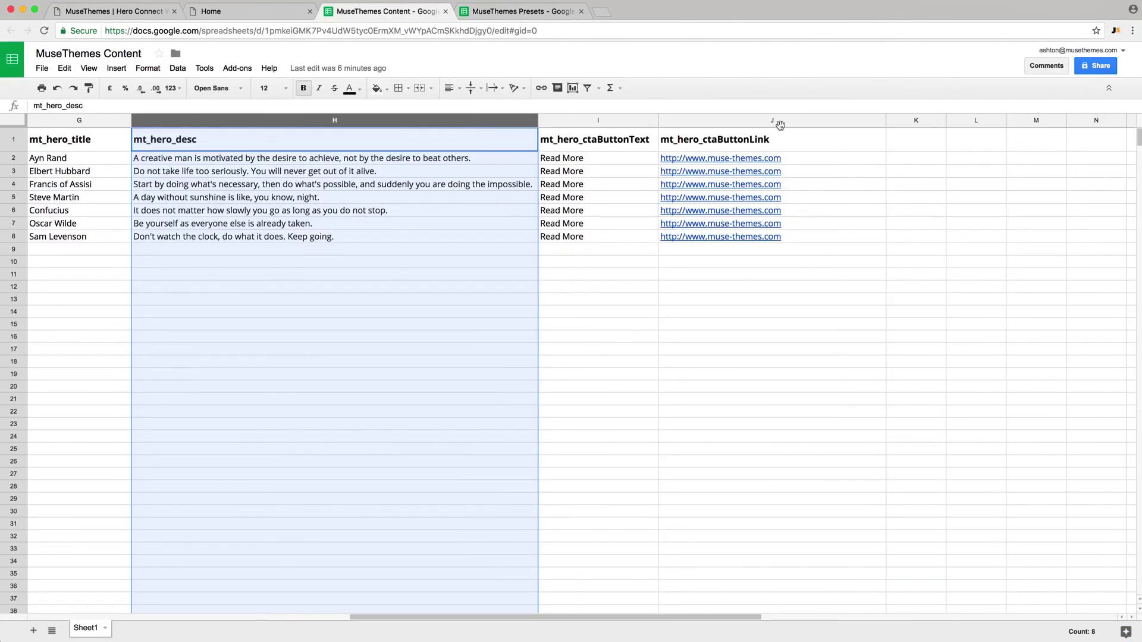
{"action": "left_click", "coordinate": [594, 121]}
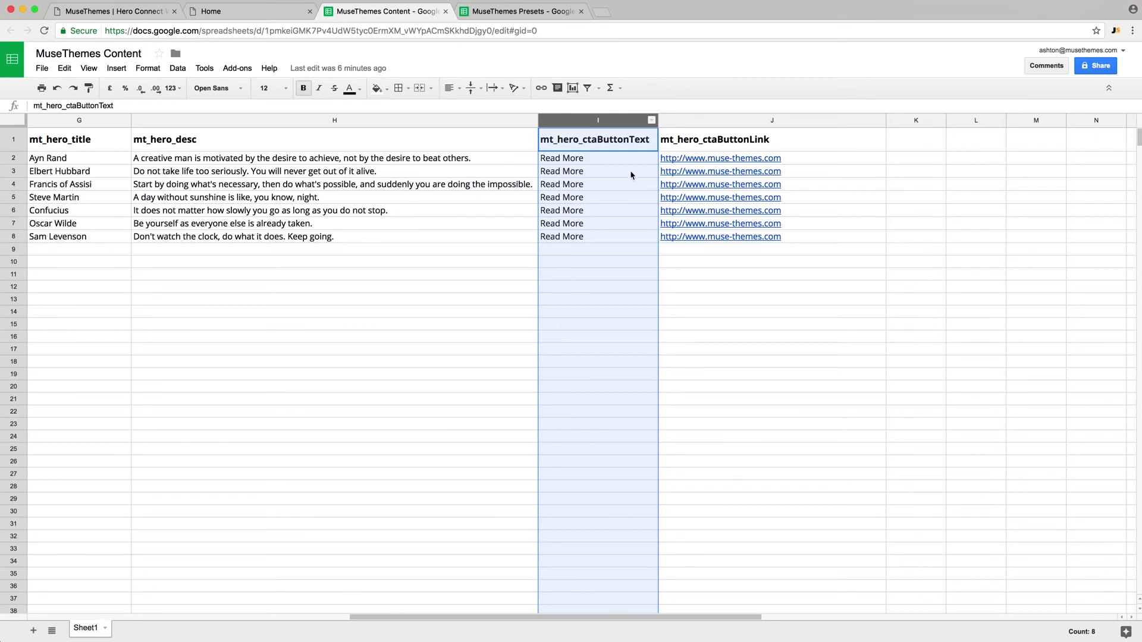
{"action": "left_click", "coordinate": [710, 121]}
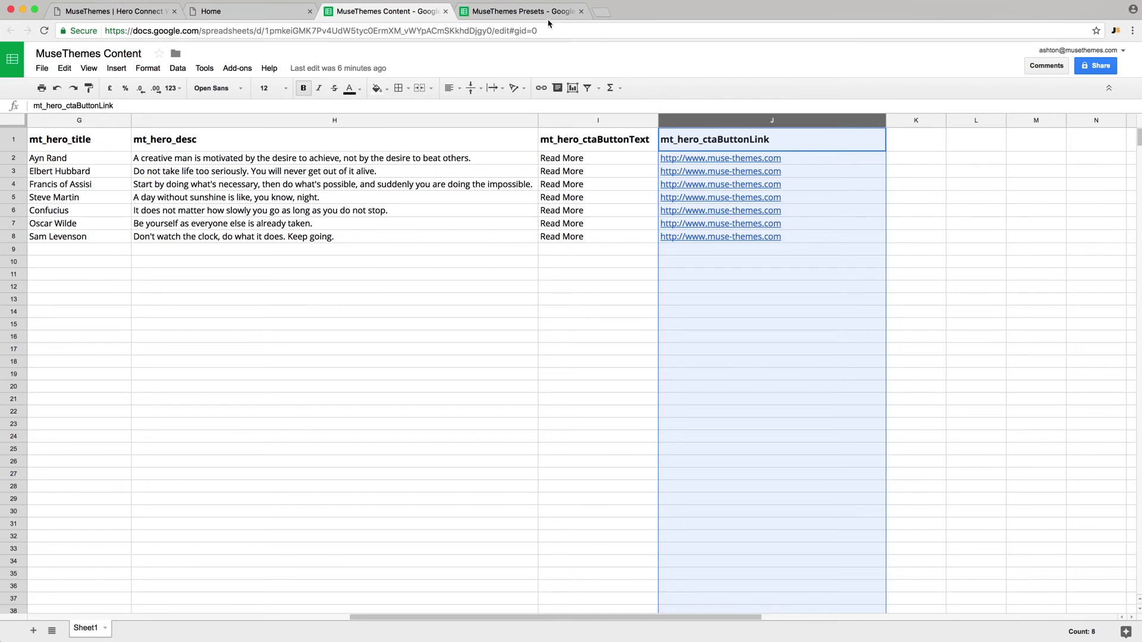
{"action": "left_click", "coordinate": [518, 12]}
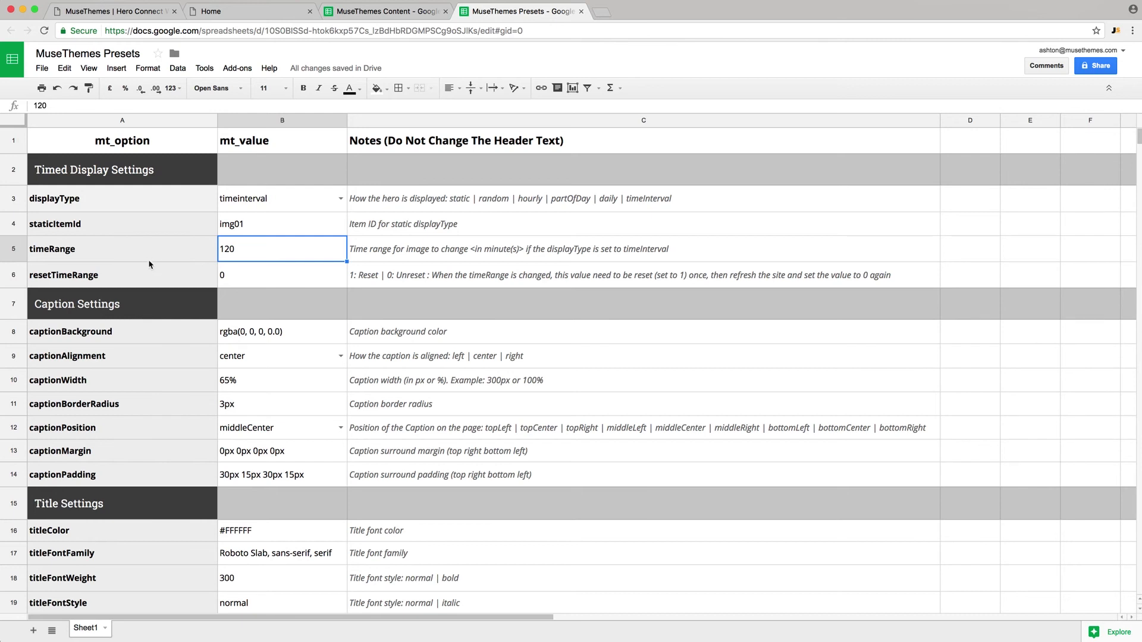
{"action": "scroll", "coordinate": [150, 264], "scroll_direction": "down", "scroll_amount": 1}
{"action": "scroll", "coordinate": [150, 265], "scroll_direction": "down", "scroll_amount": 1}
{"action": "scroll", "coordinate": [150, 264], "scroll_direction": "up", "scroll_amount": 3}
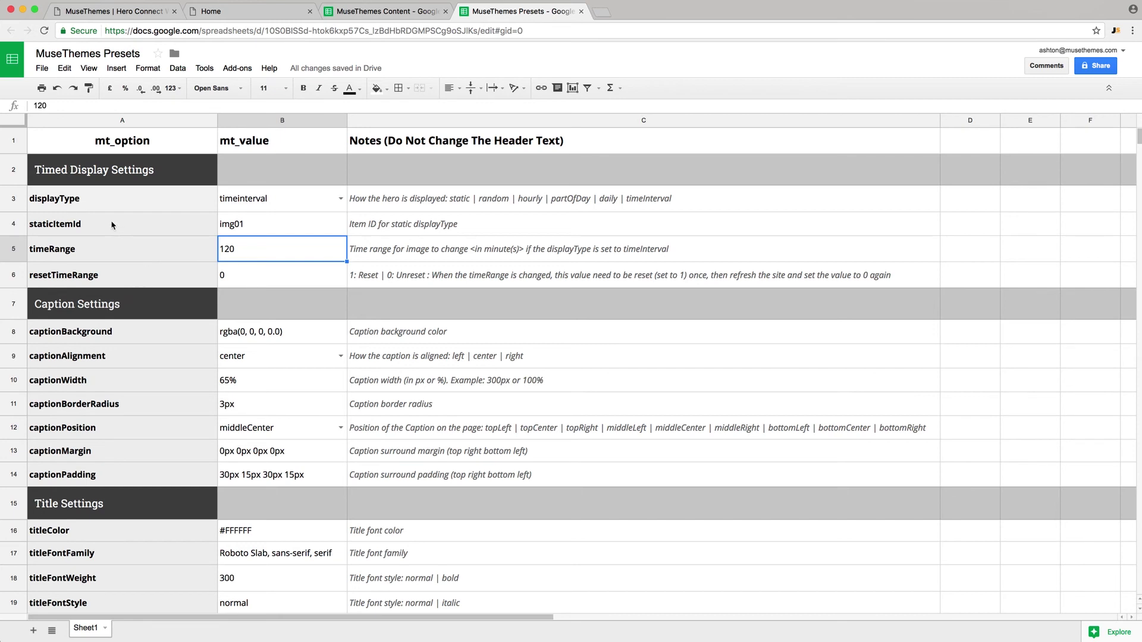
{"action": "left_click", "coordinate": [85, 201]}
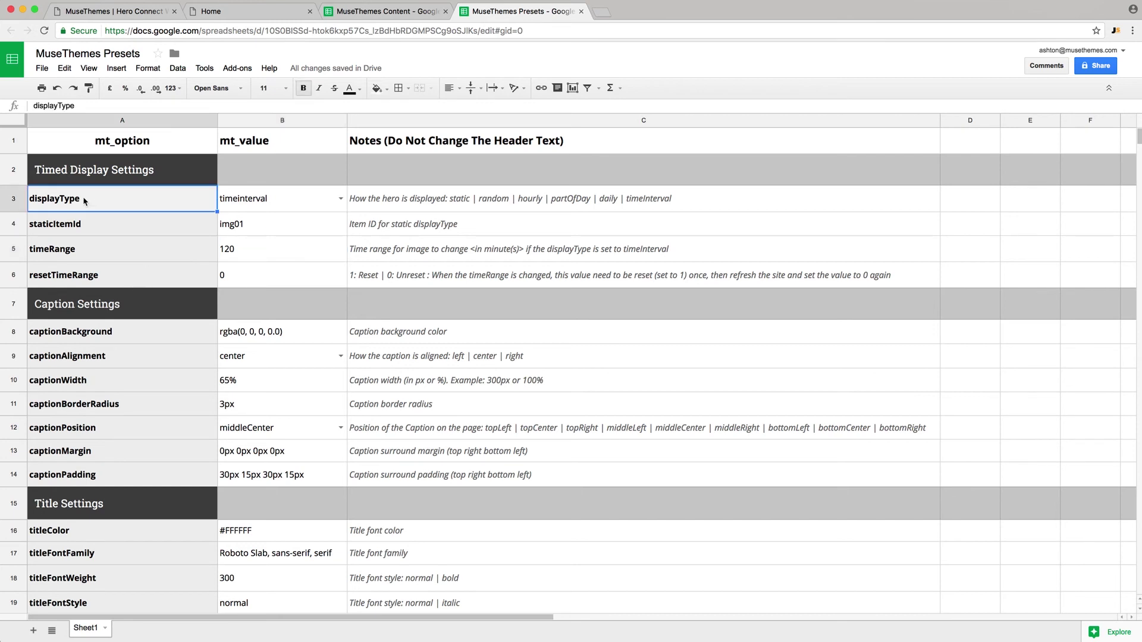
{"action": "left_click", "coordinate": [92, 232]}
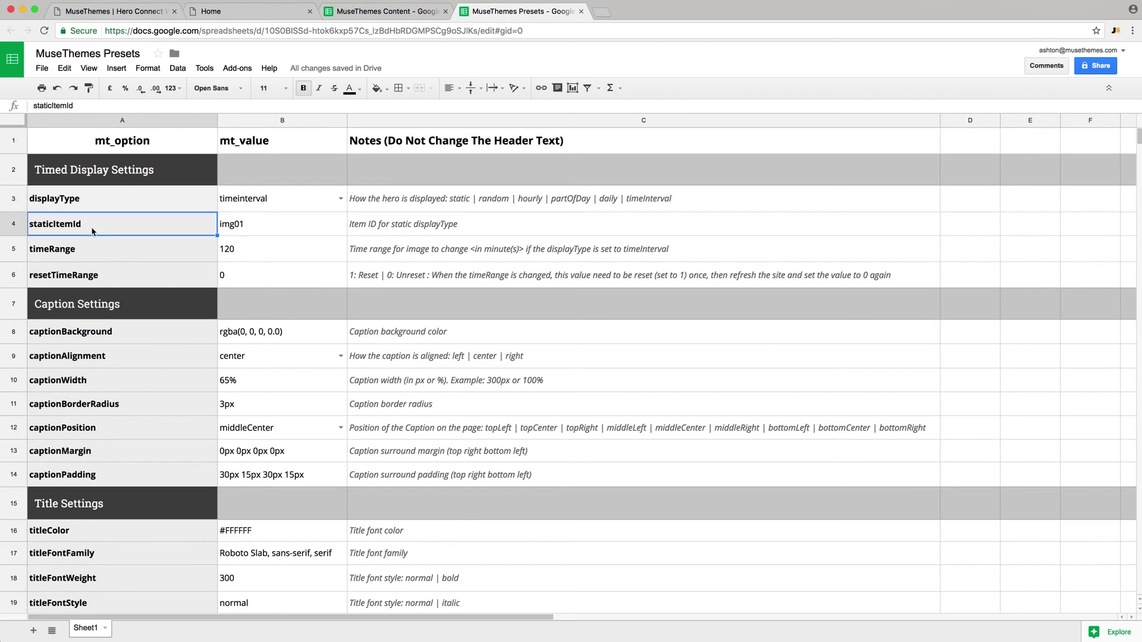
{"action": "left_click", "coordinate": [262, 226]}
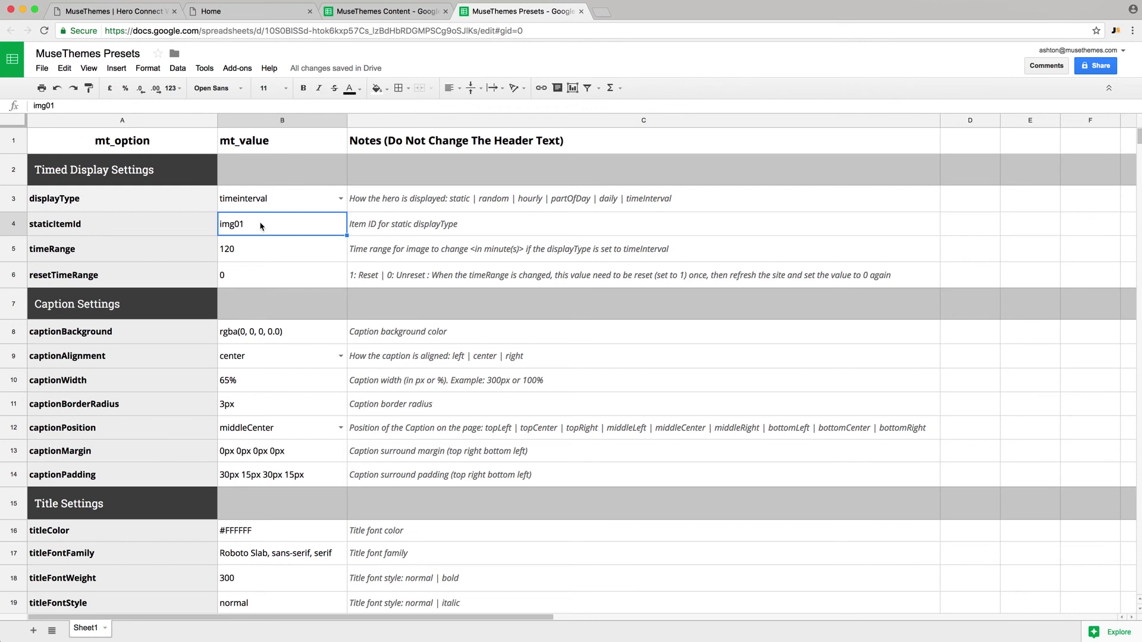
{"action": "left_click", "coordinate": [260, 254]}
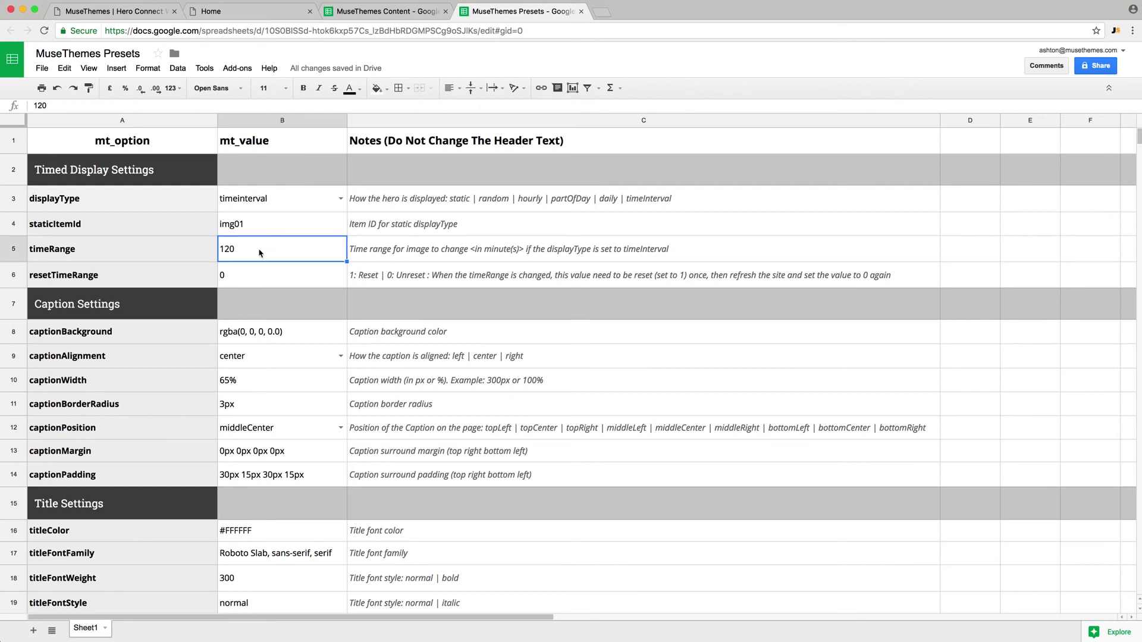
{"action": "scroll", "coordinate": [260, 254], "scroll_direction": "down", "scroll_amount": 1}
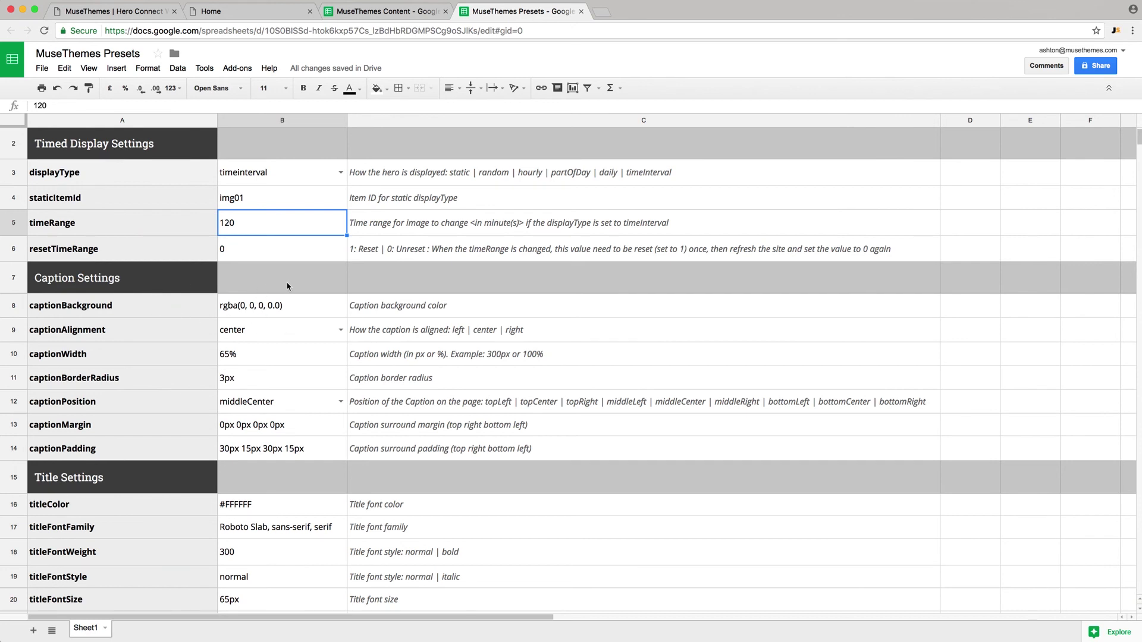
{"action": "scroll", "coordinate": [170, 302], "scroll_direction": "down", "scroll_amount": 2}
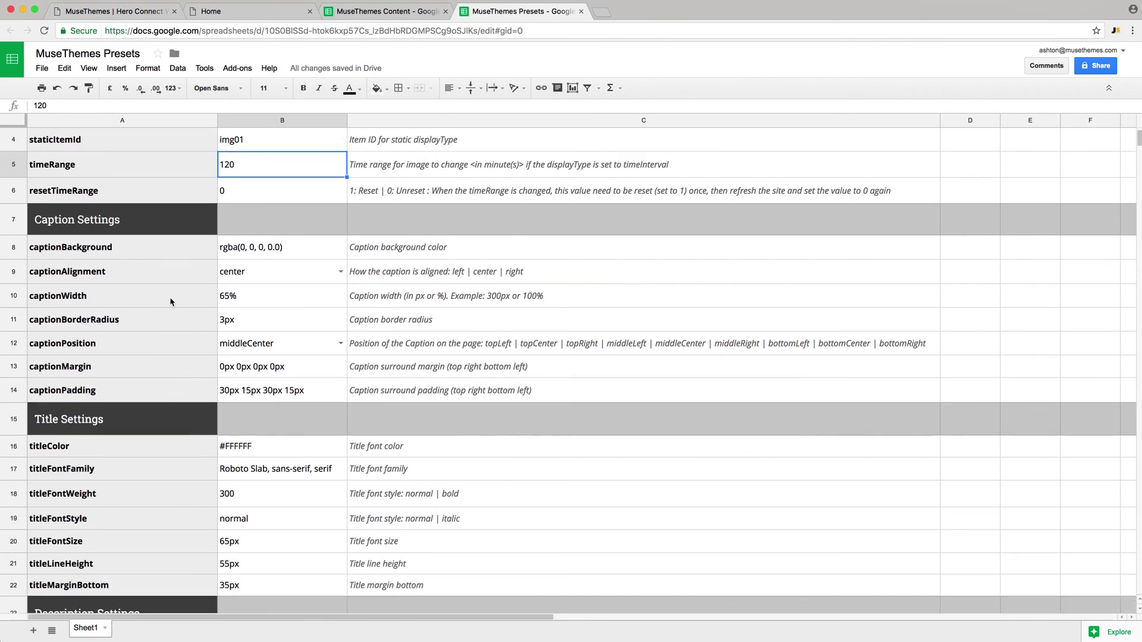
{"action": "left_click", "coordinate": [137, 255]}
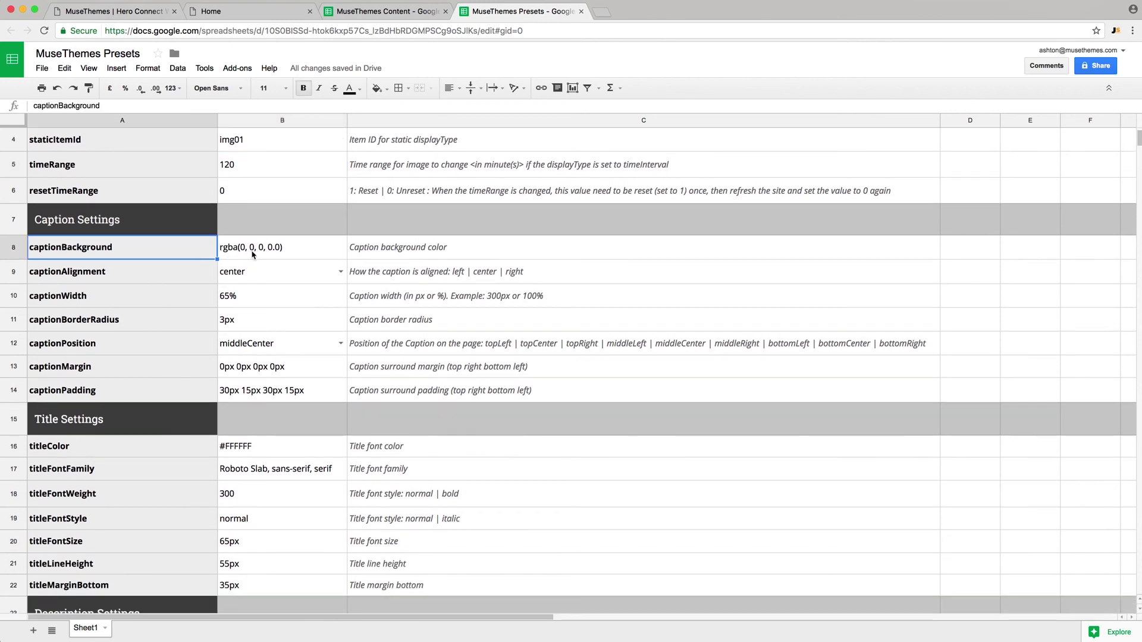
{"action": "left_click", "coordinate": [253, 255]}
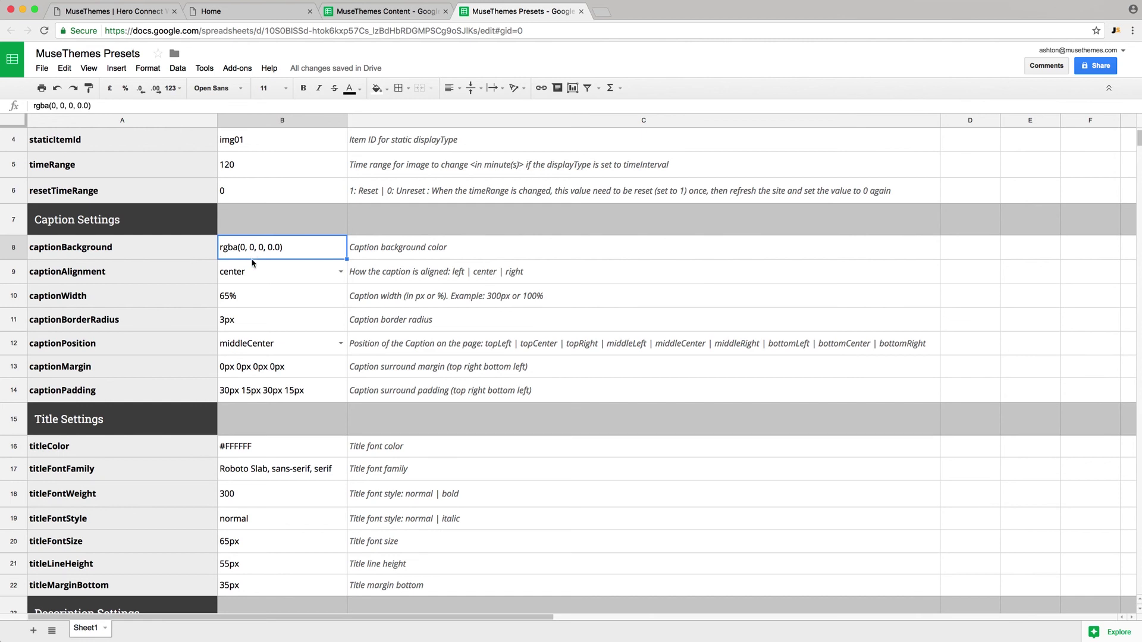
- Review Button Settings: enableCtaButton 1, link target kept at _blank, border radius 200px
{"action": "scroll", "coordinate": [263, 300], "scroll_direction": "down", "scroll_amount": 5}
{"action": "scroll", "coordinate": [263, 300], "scroll_direction": "down", "scroll_amount": 6}
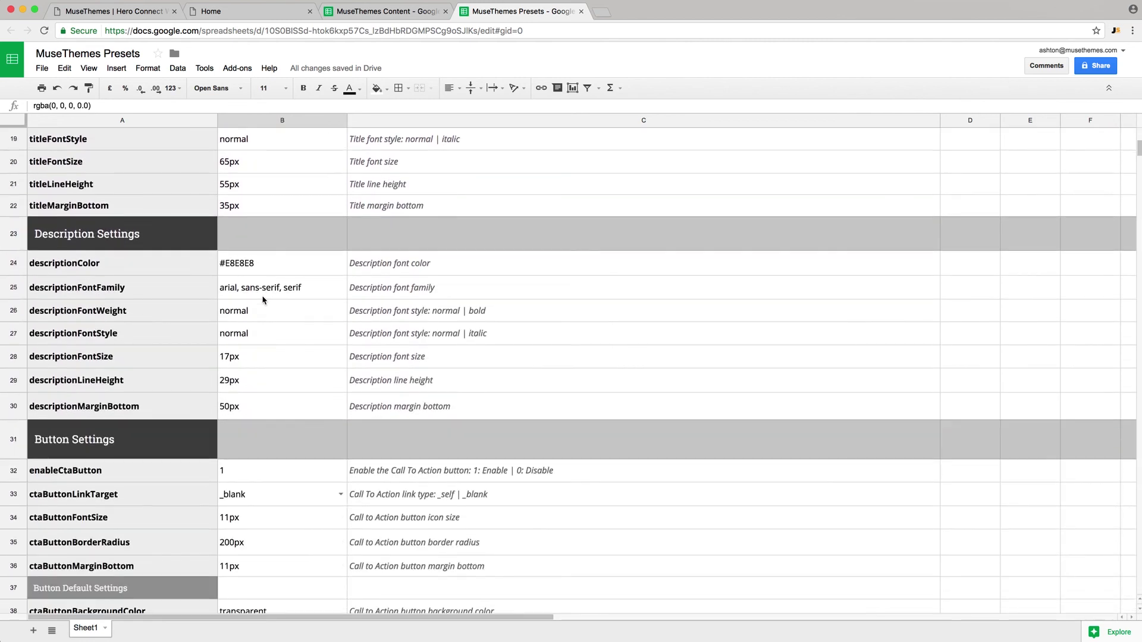
{"action": "left_click", "coordinate": [250, 350]}
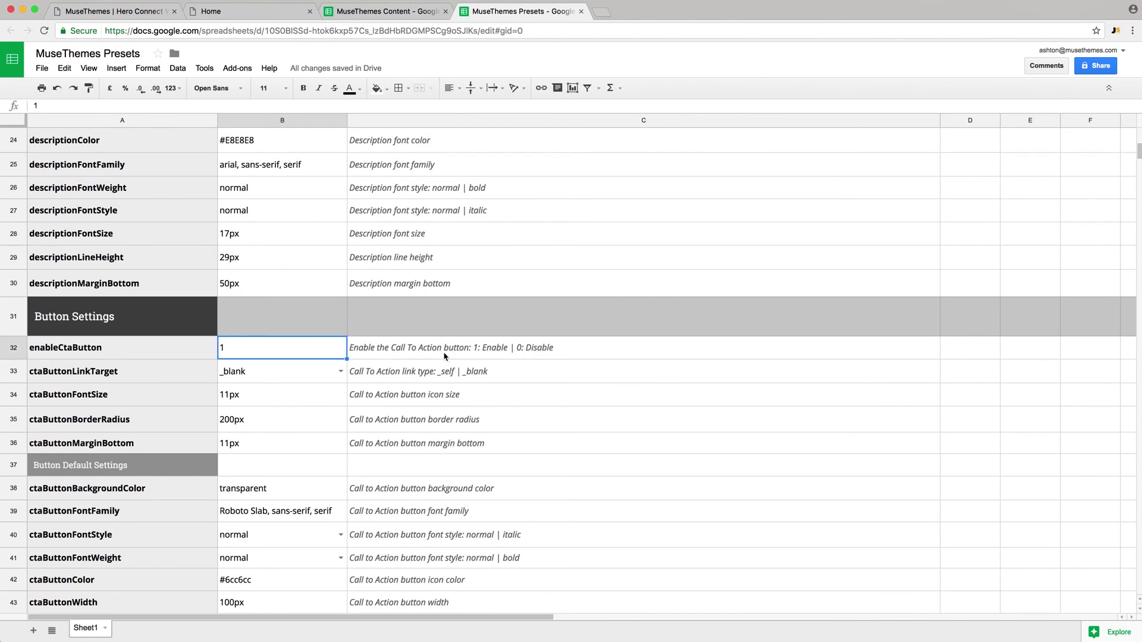
{"action": "left_click", "coordinate": [257, 379]}
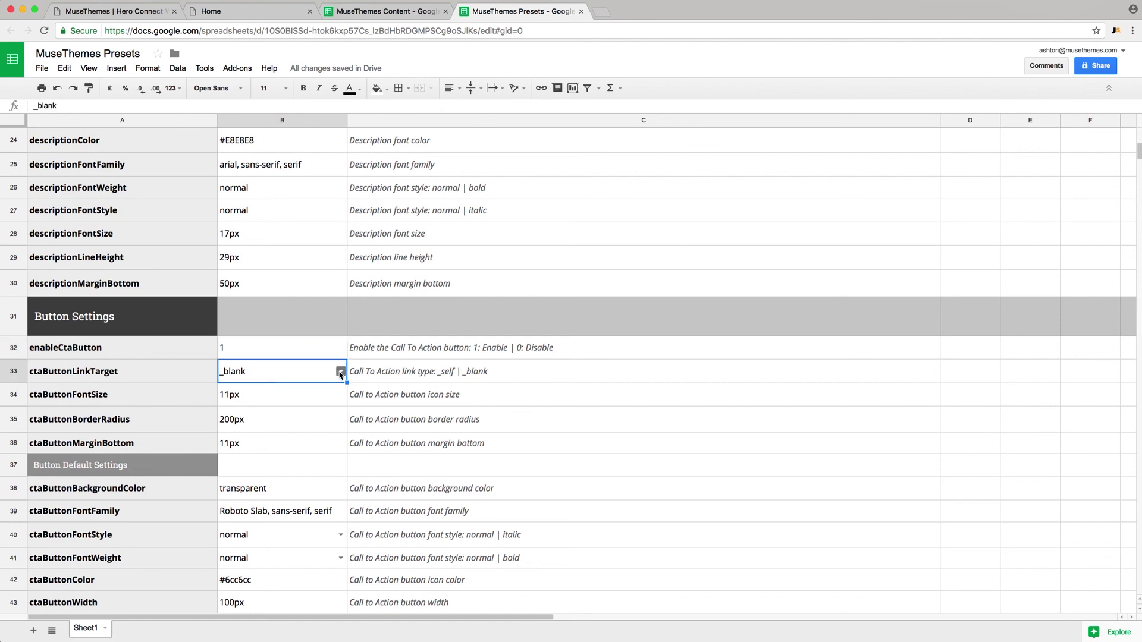
{"action": "left_click", "coordinate": [341, 371]}
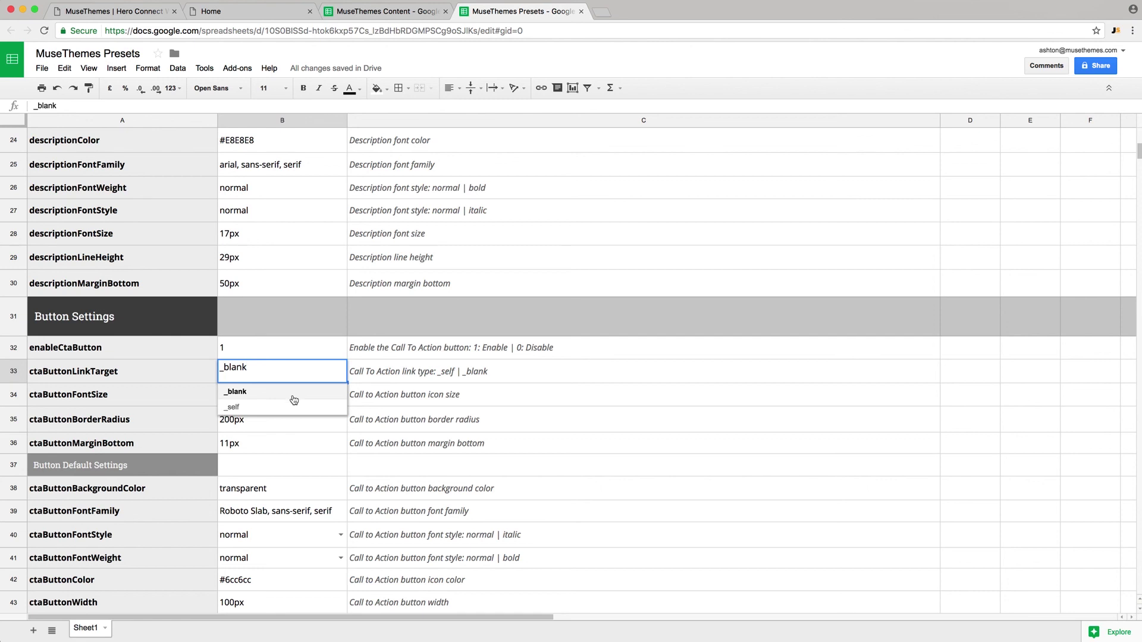
{"action": "left_click", "coordinate": [305, 352]}
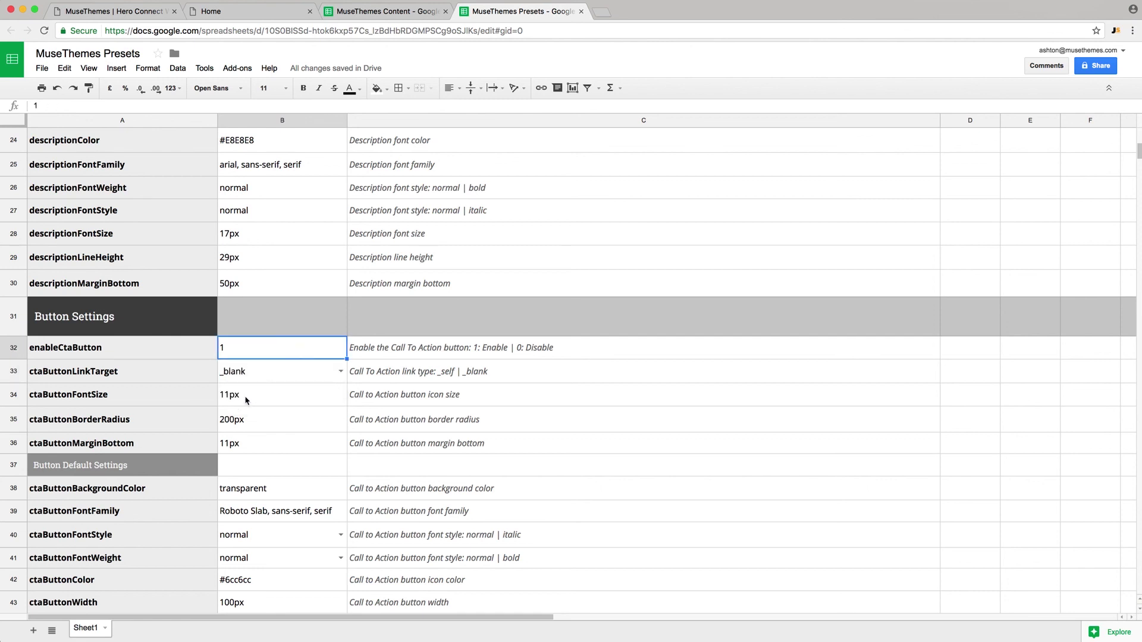
{"action": "left_click", "coordinate": [253, 427]}
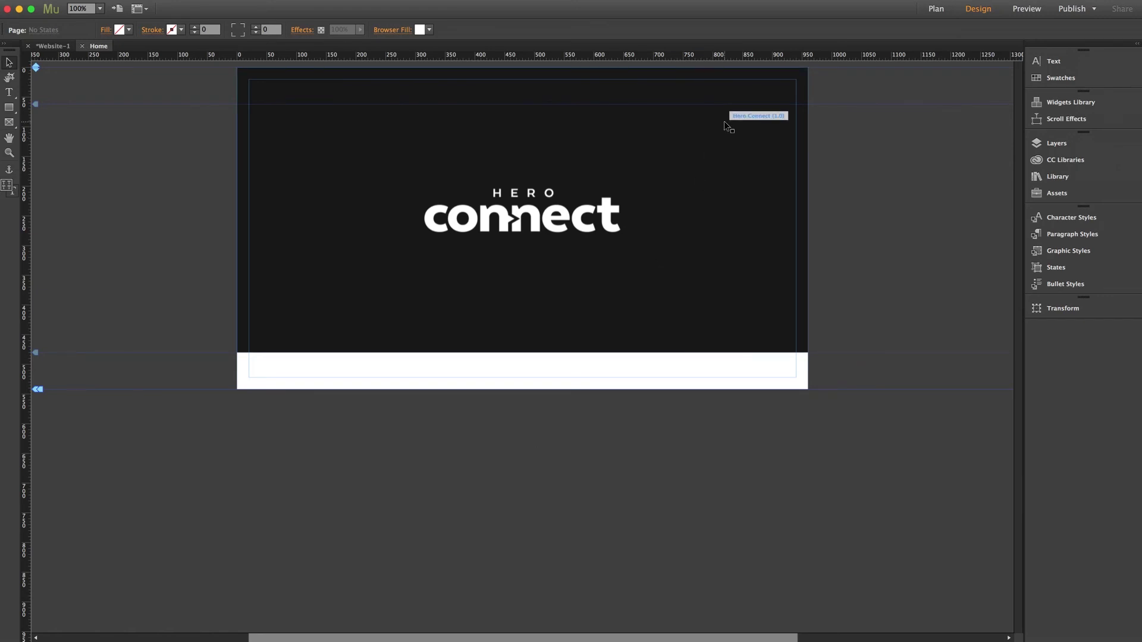
- Set the Hero Connect widget's Display Mode to Full Page, leaving Local Storage at Disable
{"action": "left_click", "coordinate": [727, 122]}
{"action": "left_click", "coordinate": [818, 69]}
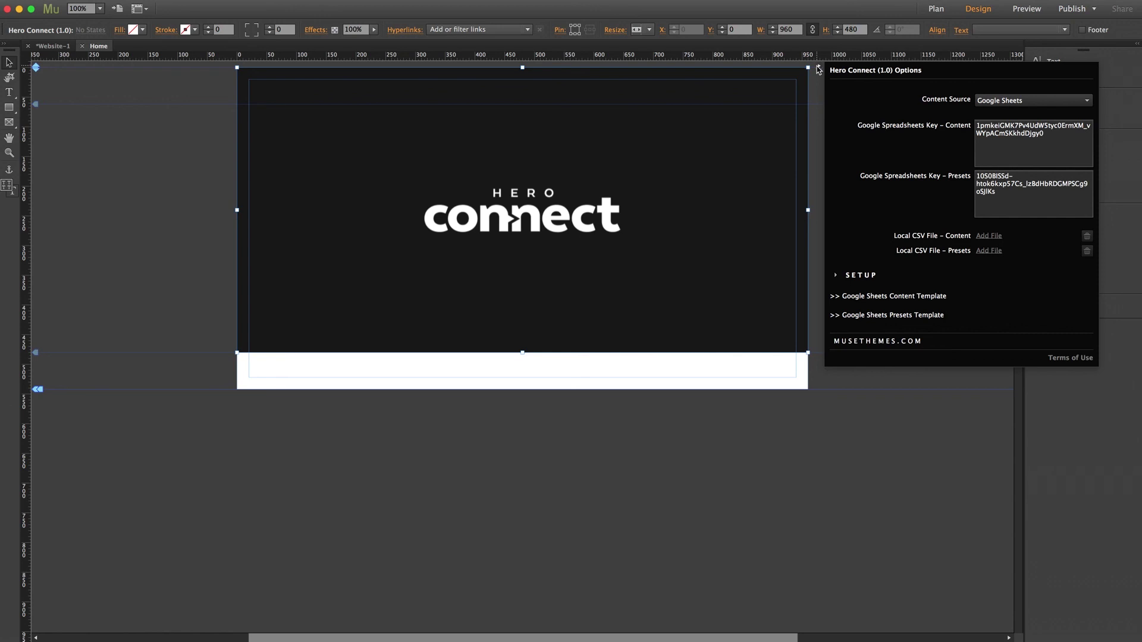
{"action": "left_click", "coordinate": [862, 275]}
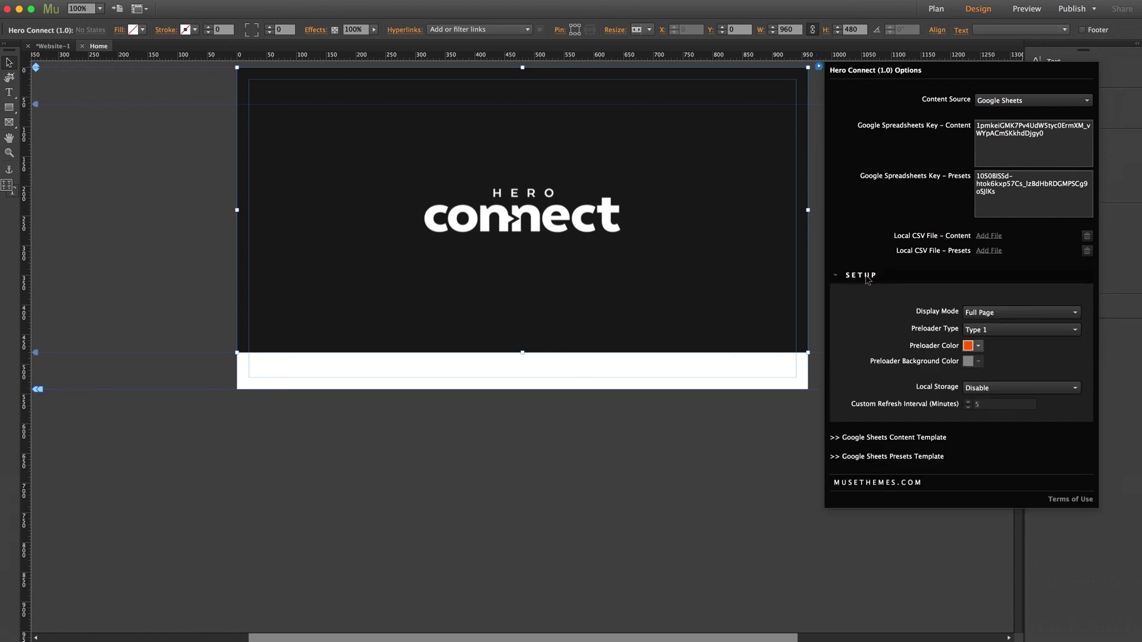
{"action": "left_click", "coordinate": [994, 313]}
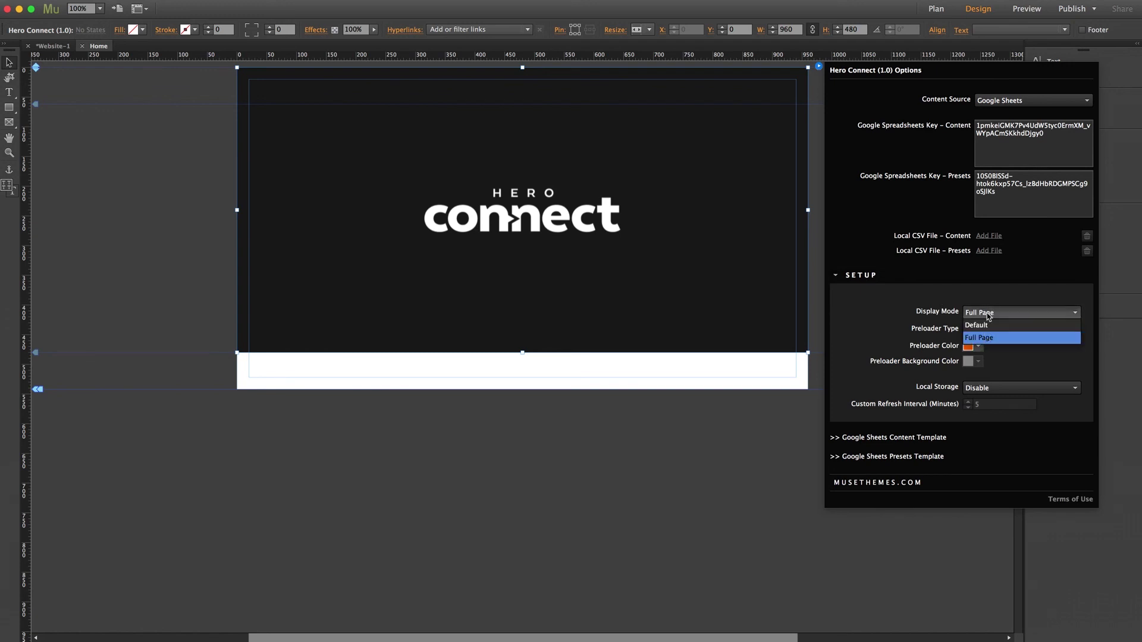
{"action": "left_click", "coordinate": [990, 337]}
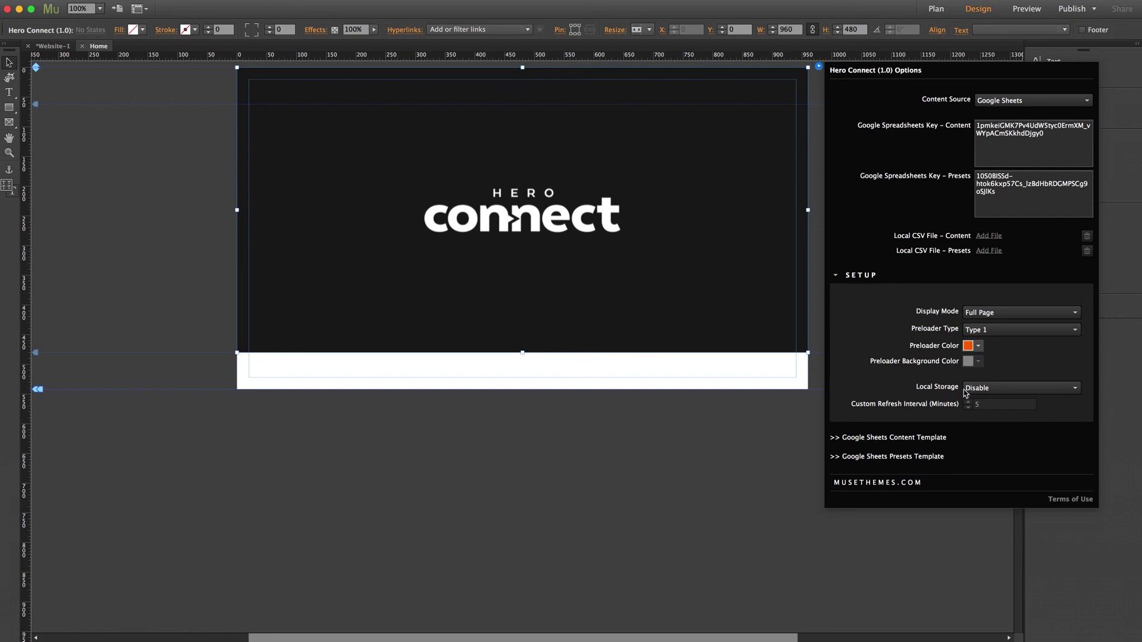
{"action": "left_click", "coordinate": [986, 390]}
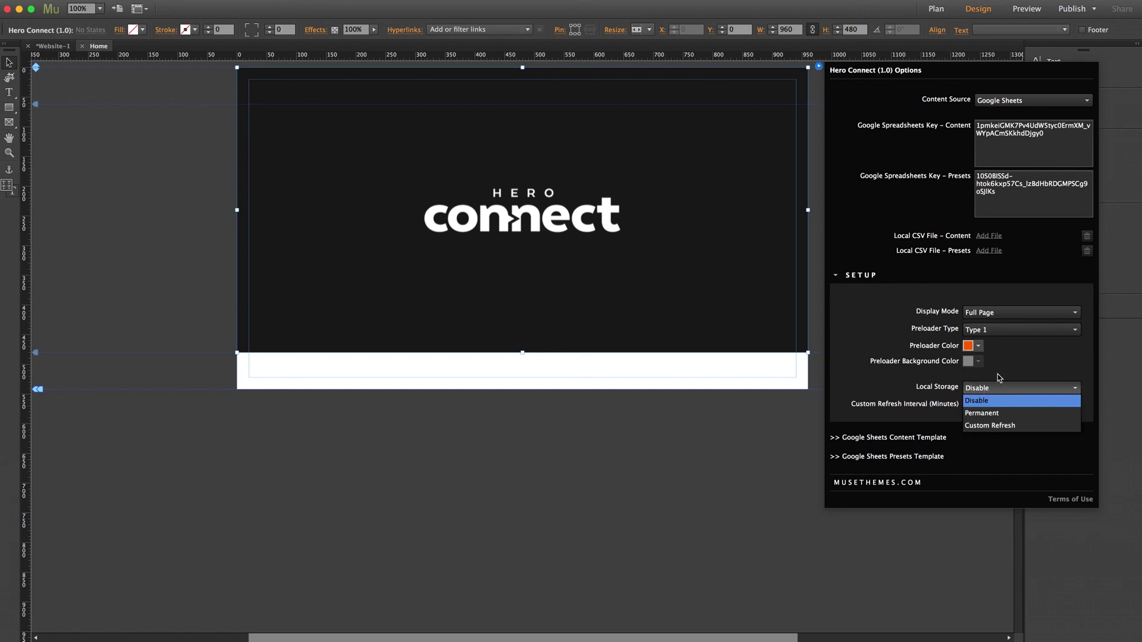
{"action": "left_click", "coordinate": [997, 373]}
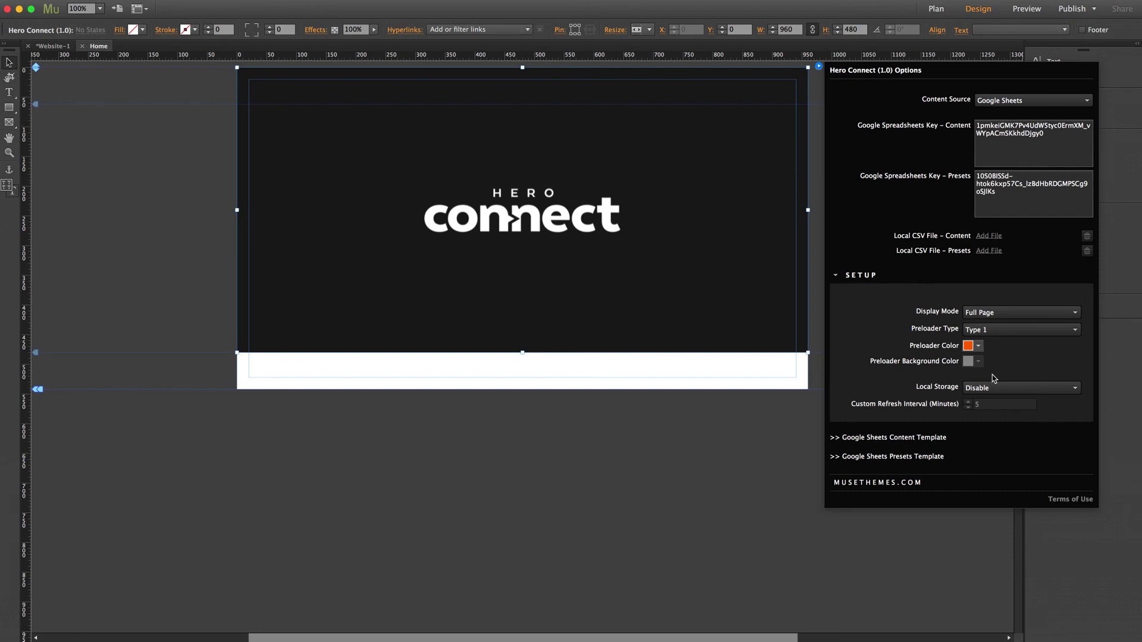
{"action": "left_click", "coordinate": [816, 259]}
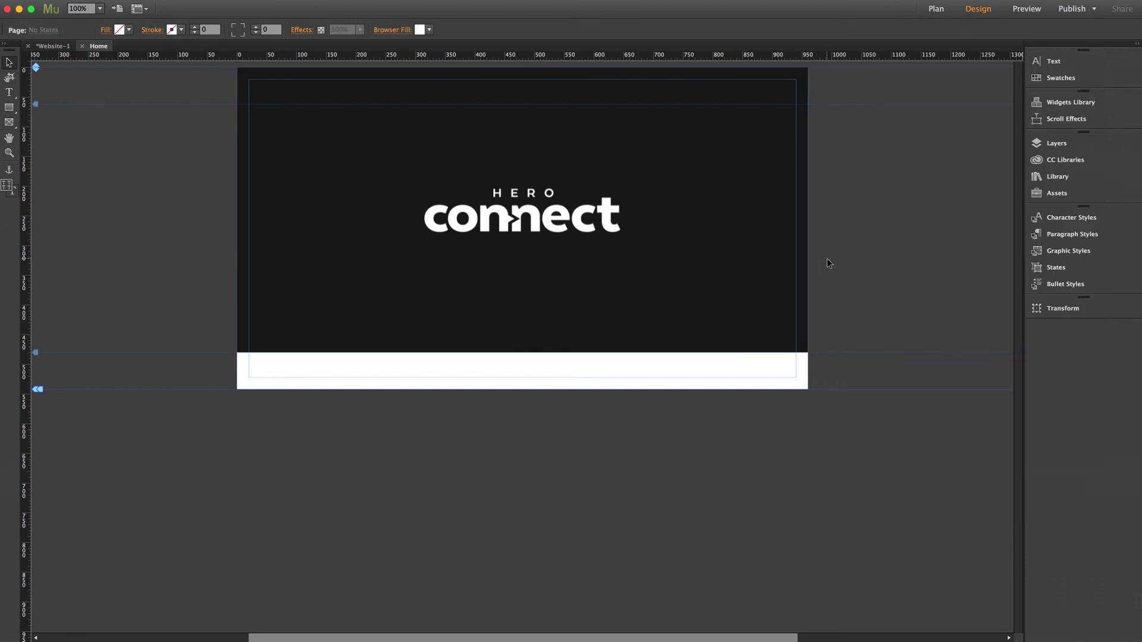